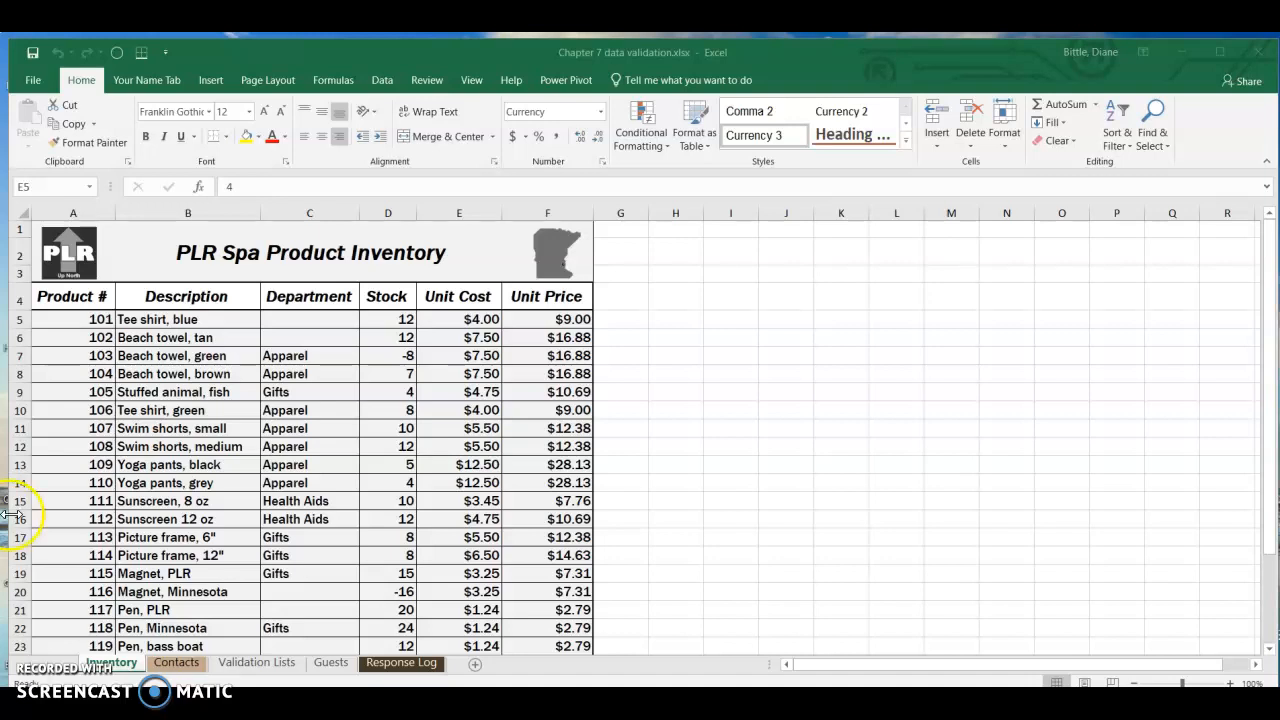
Start a data validation rule for the stock quantities in D5:D29 that allows only whole numbers
click(399, 355)
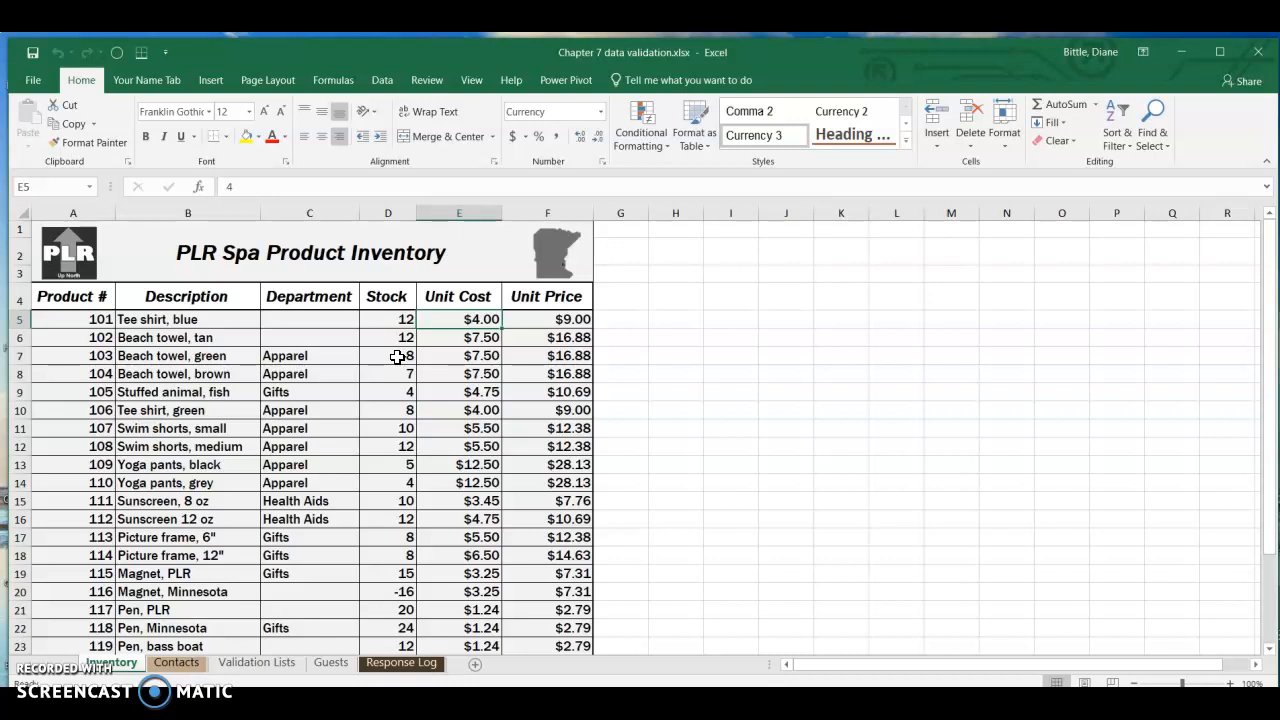
drag(397, 319, 386, 623)
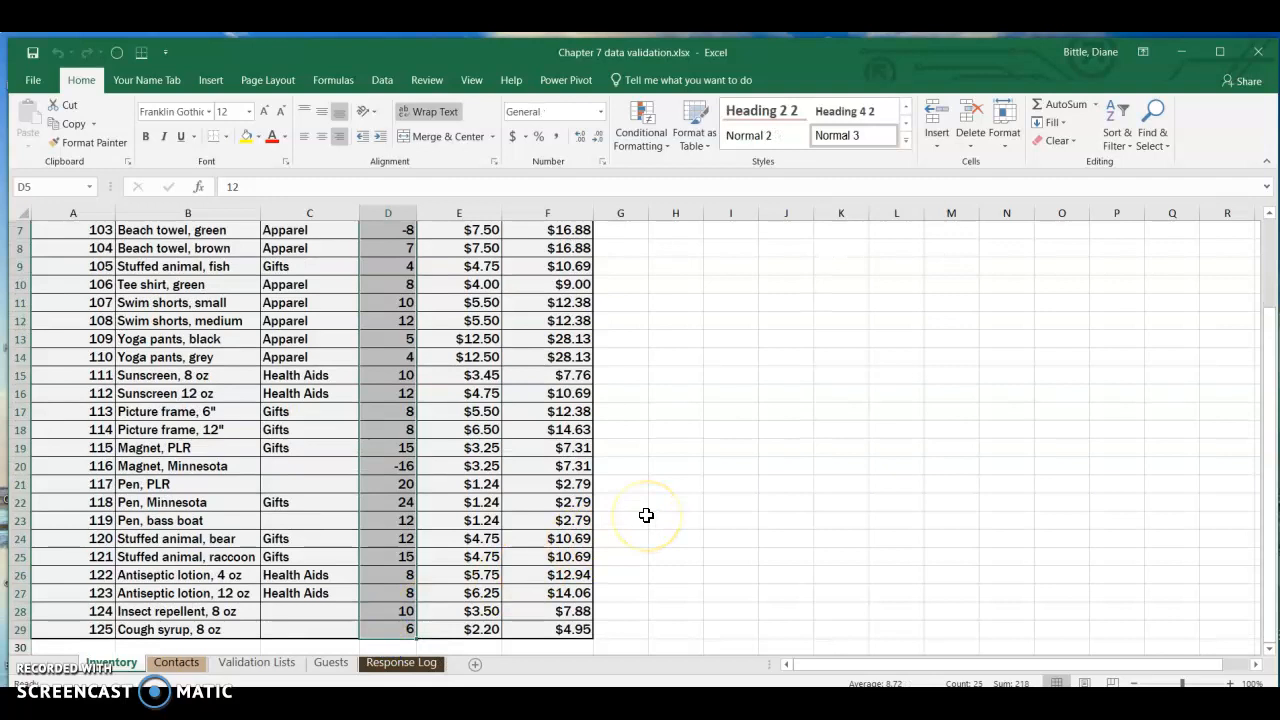
click(381, 79)
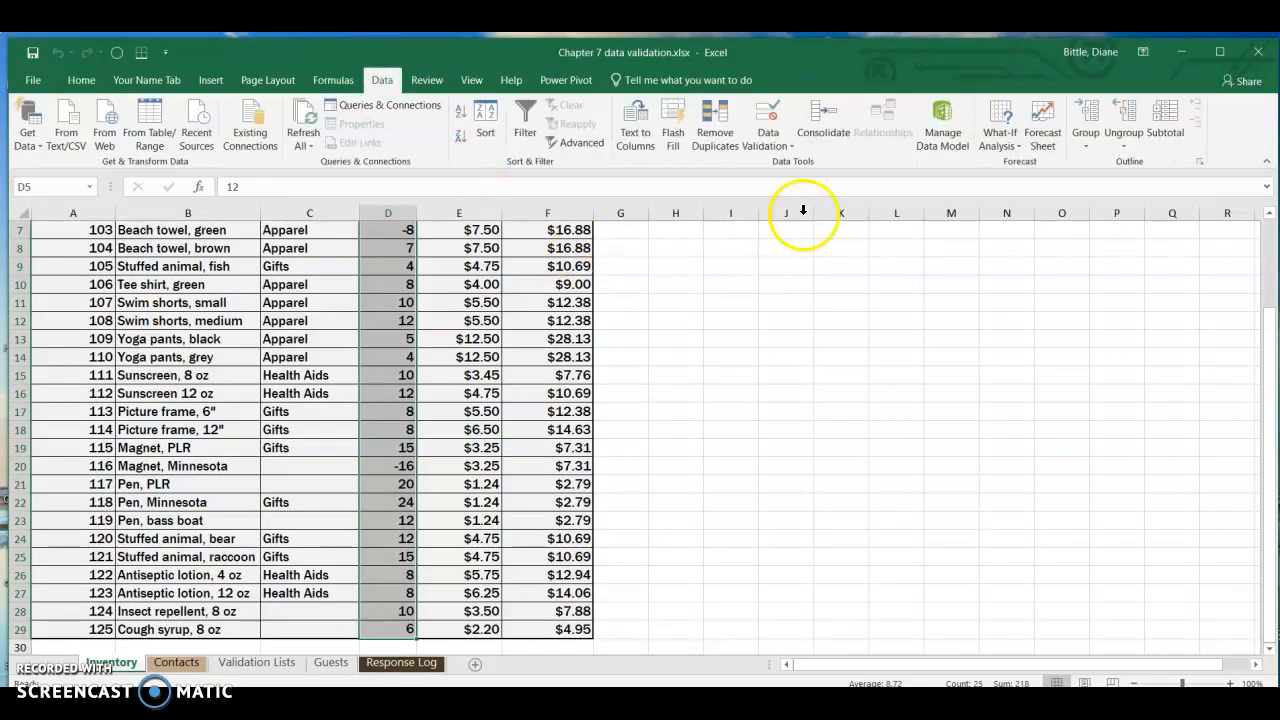
click(770, 145)
click(780, 168)
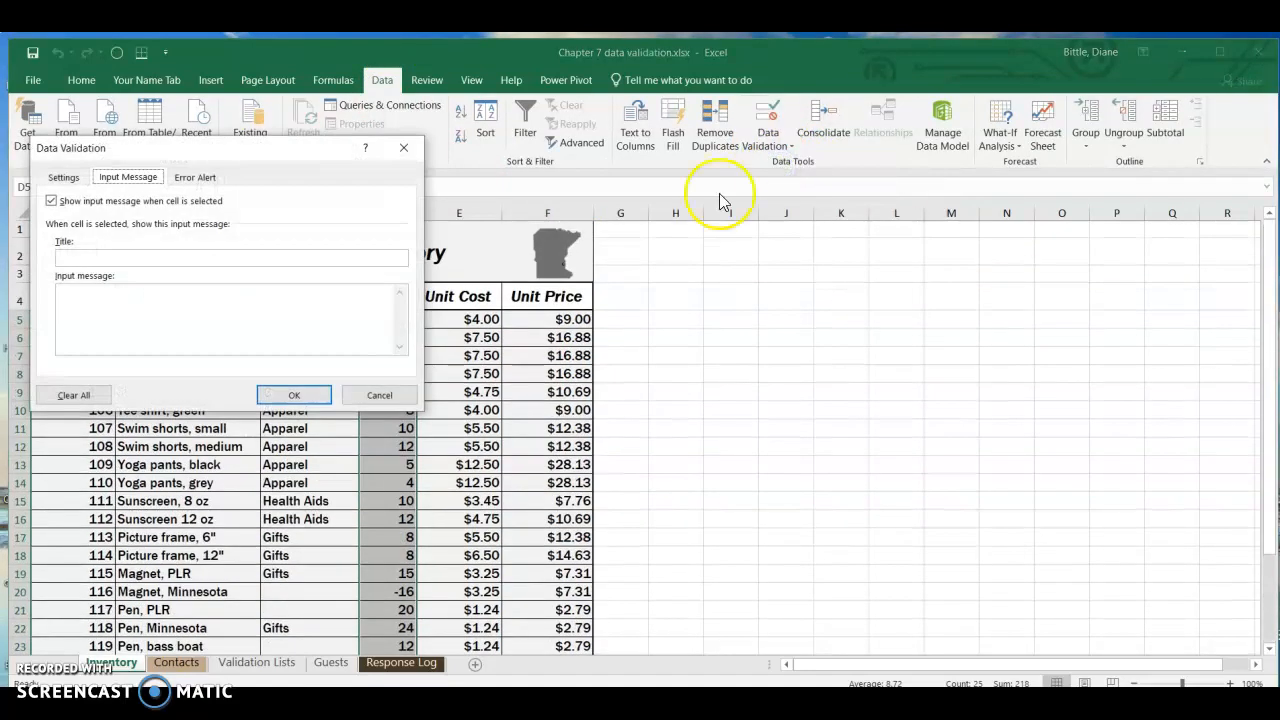
click(63, 177)
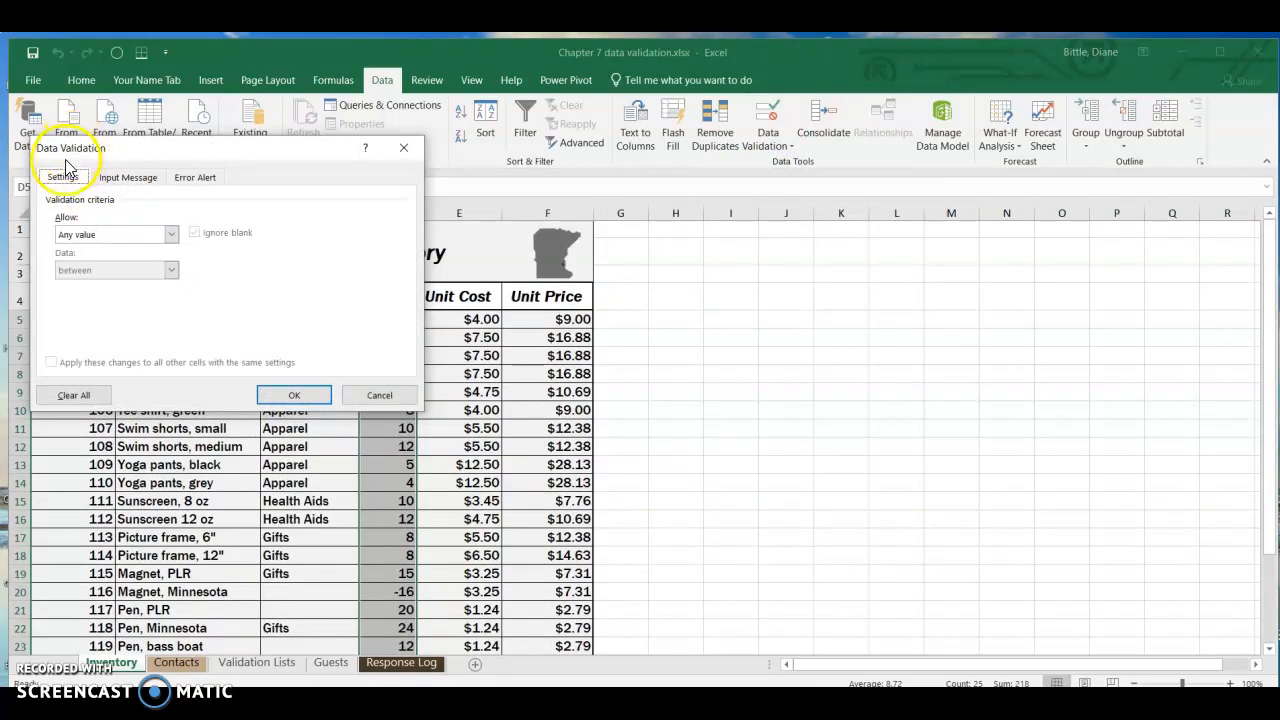
click(108, 189)
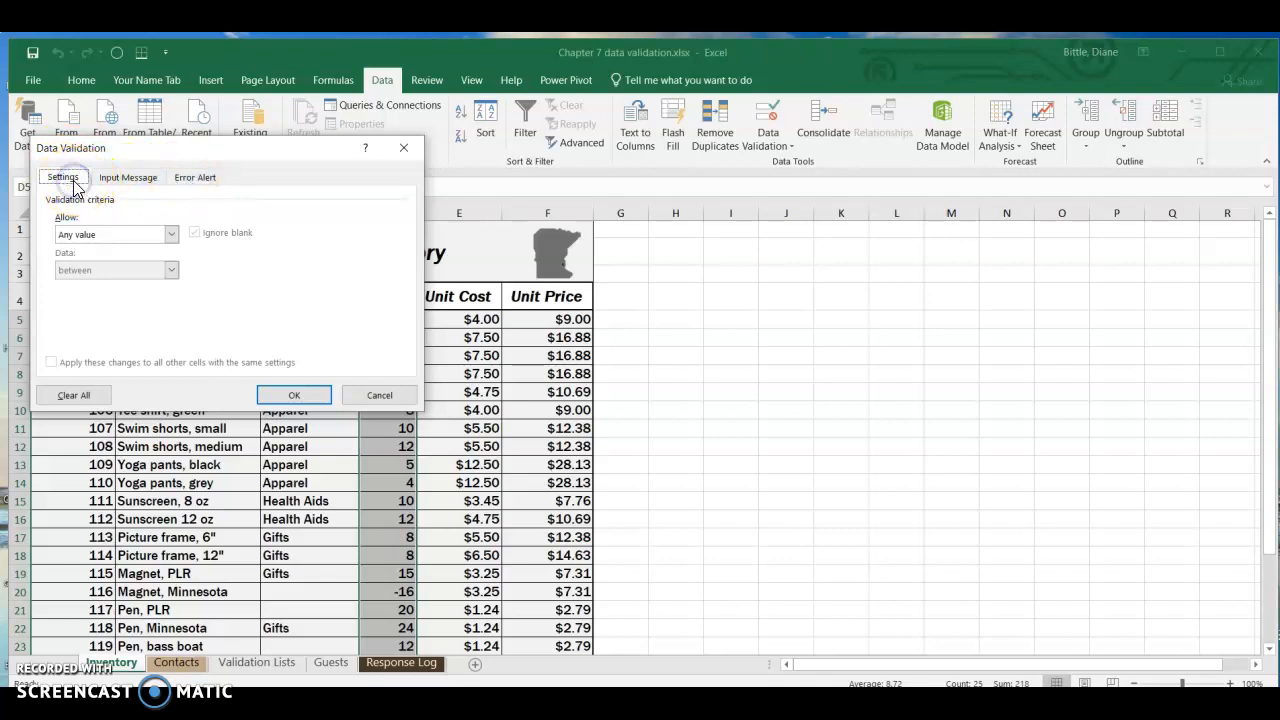
click(171, 234)
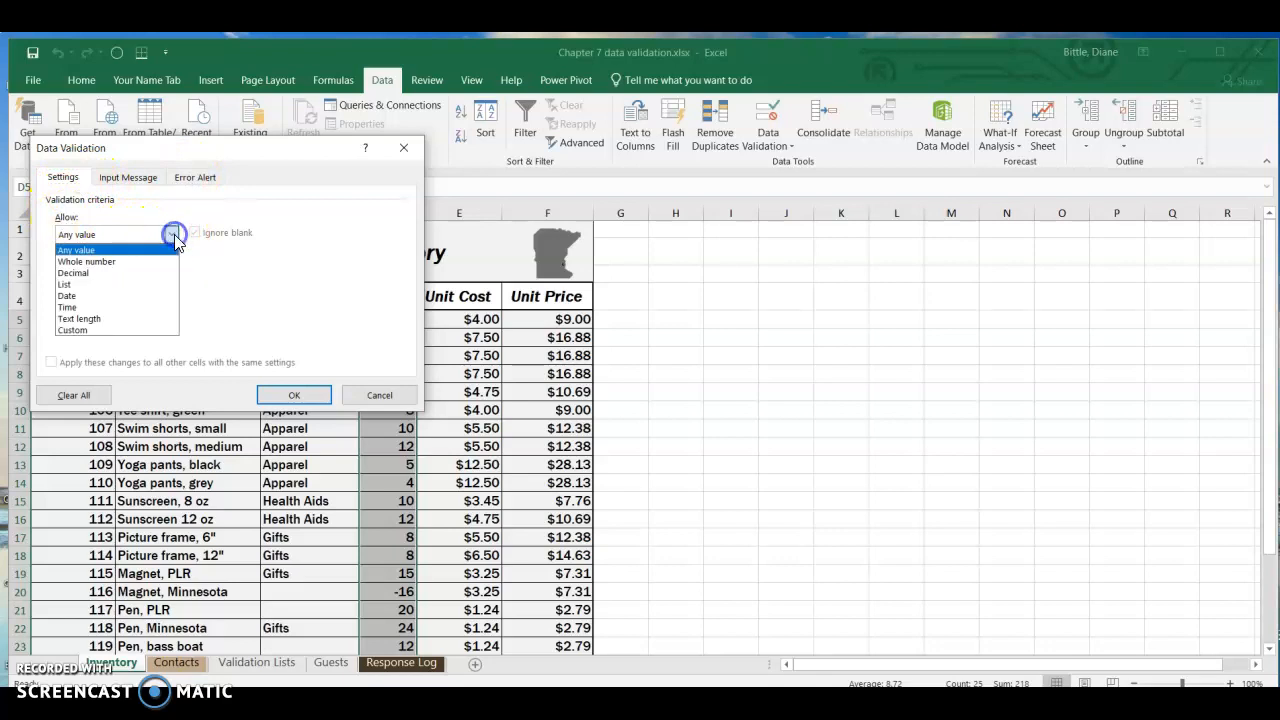
click(127, 262)
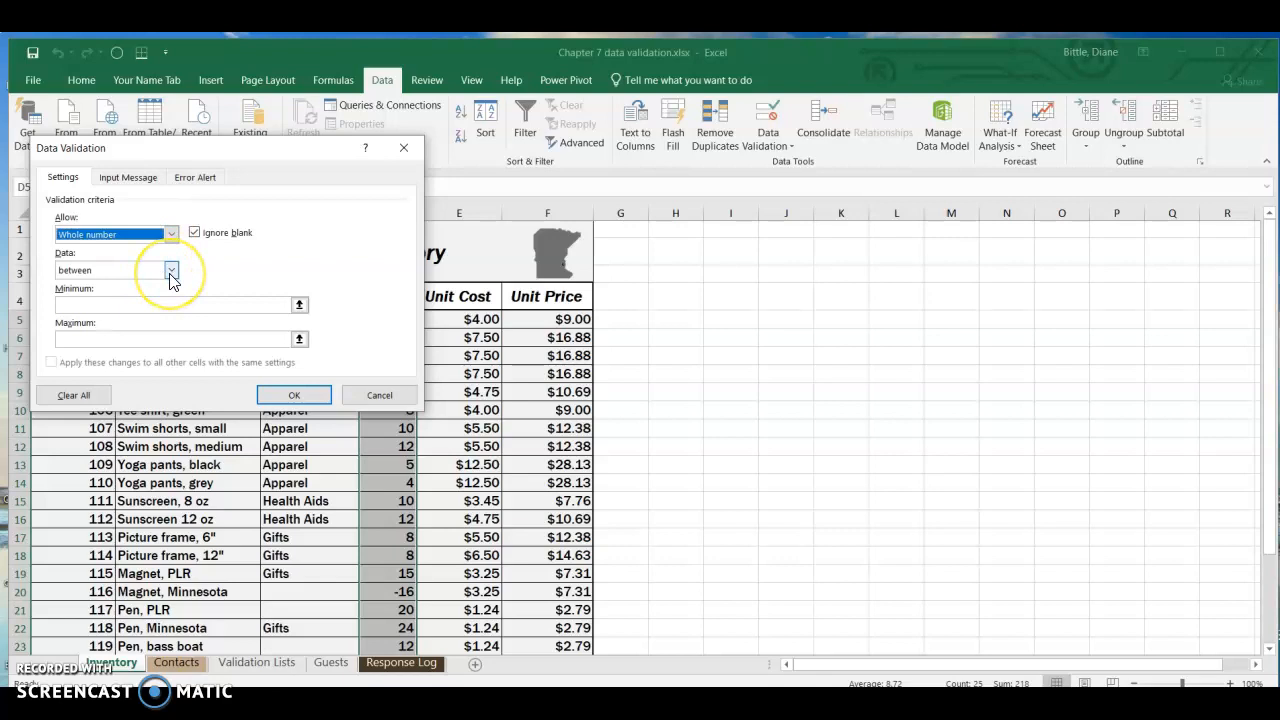
Restrict the stock validation rule to values greater than a minimum of 0
click(171, 270)
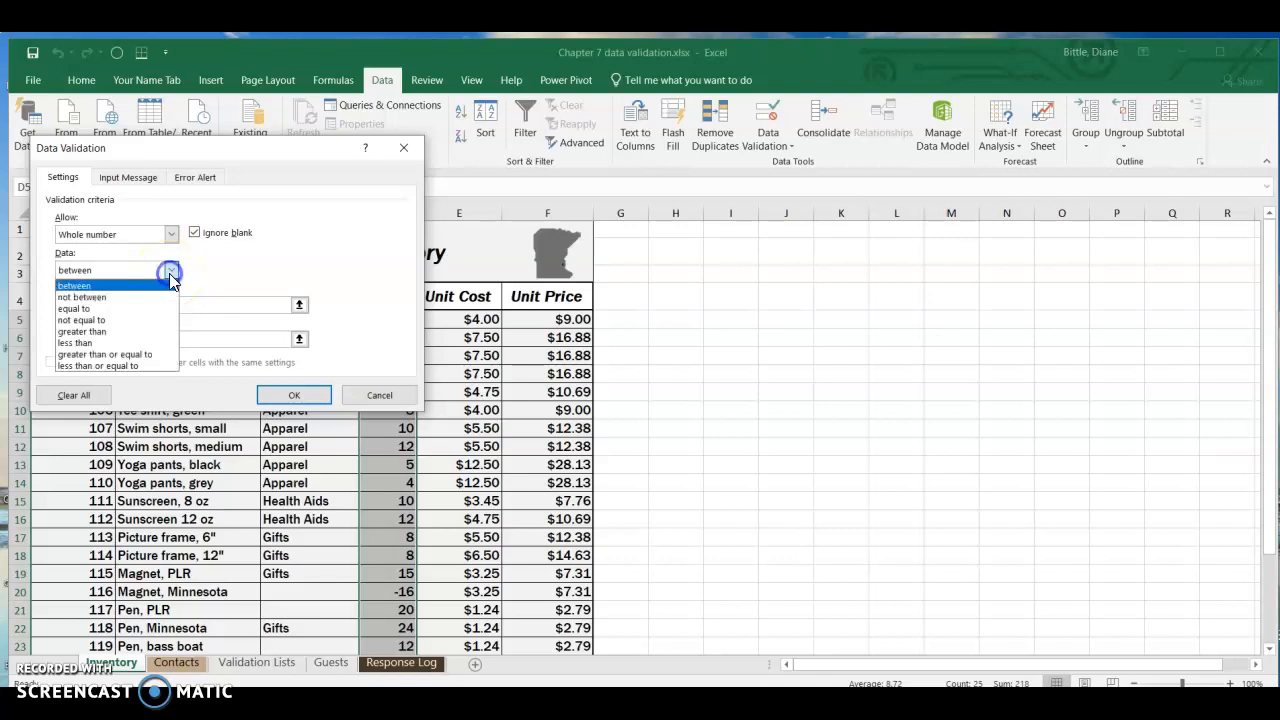
click(120, 332)
click(100, 304)
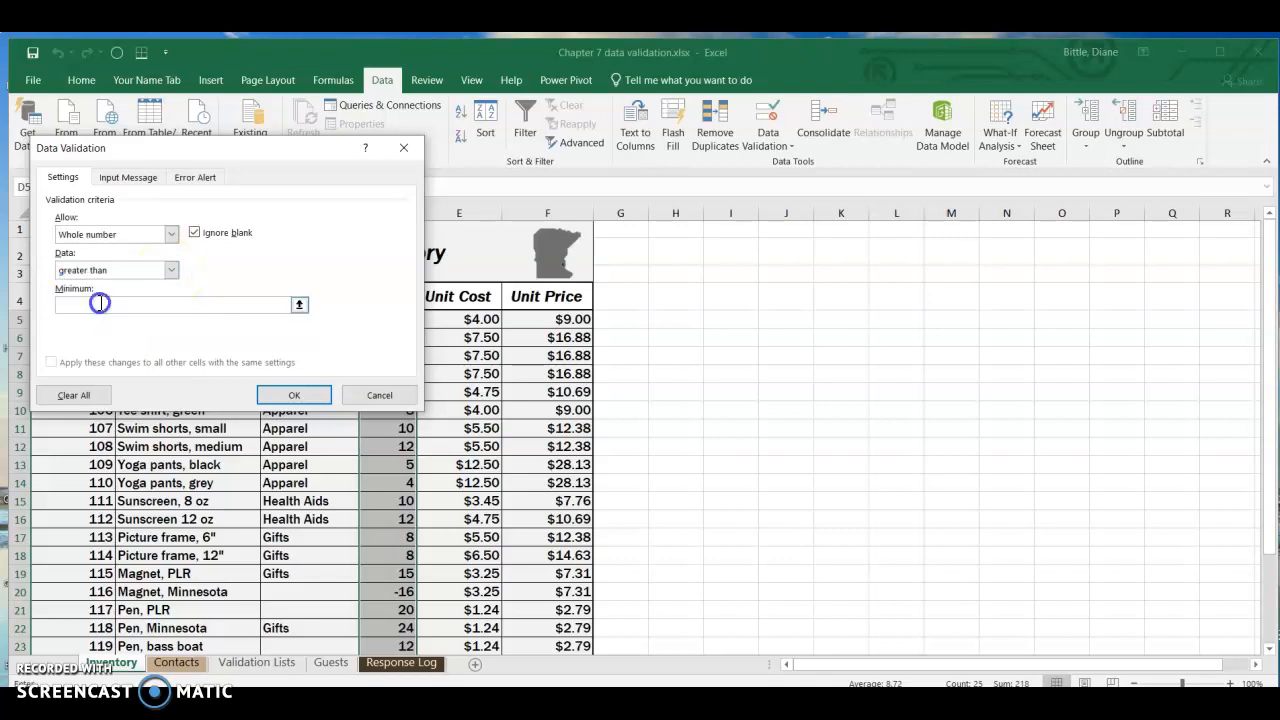
text(0)
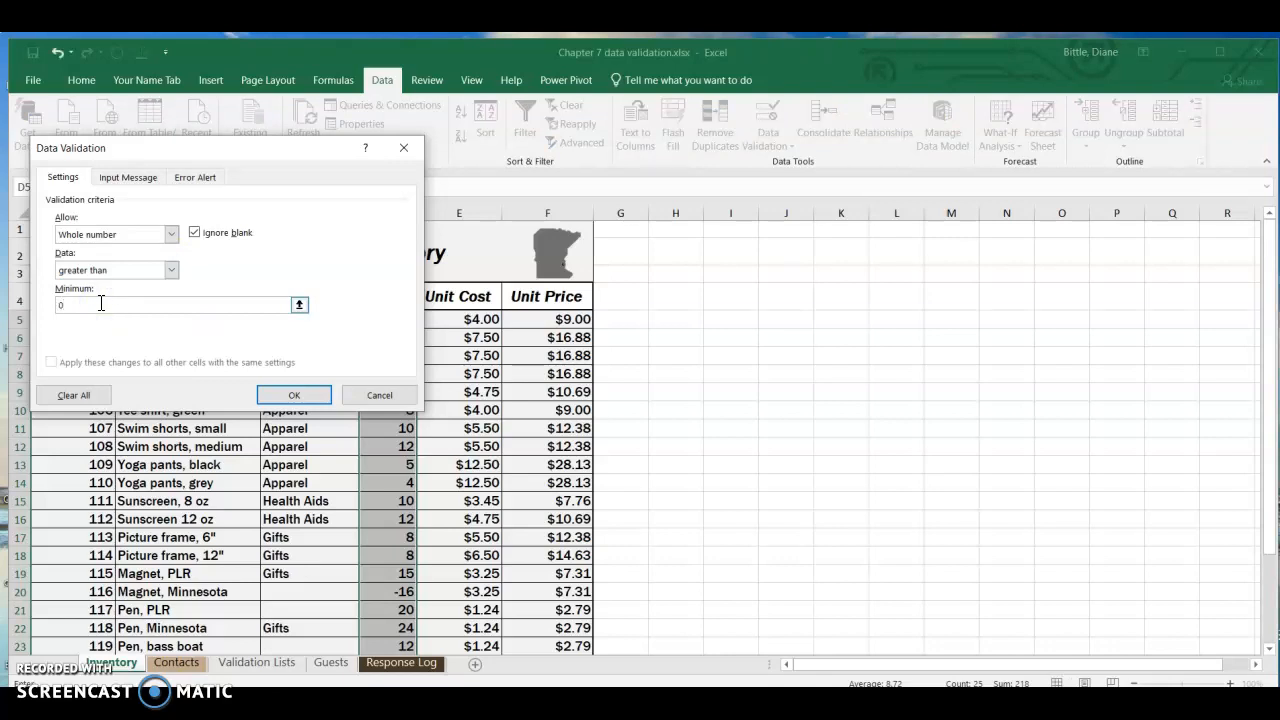
Add an input message titled "Current Stock" reading "Number must be positive." and apply the validation rule
click(132, 180)
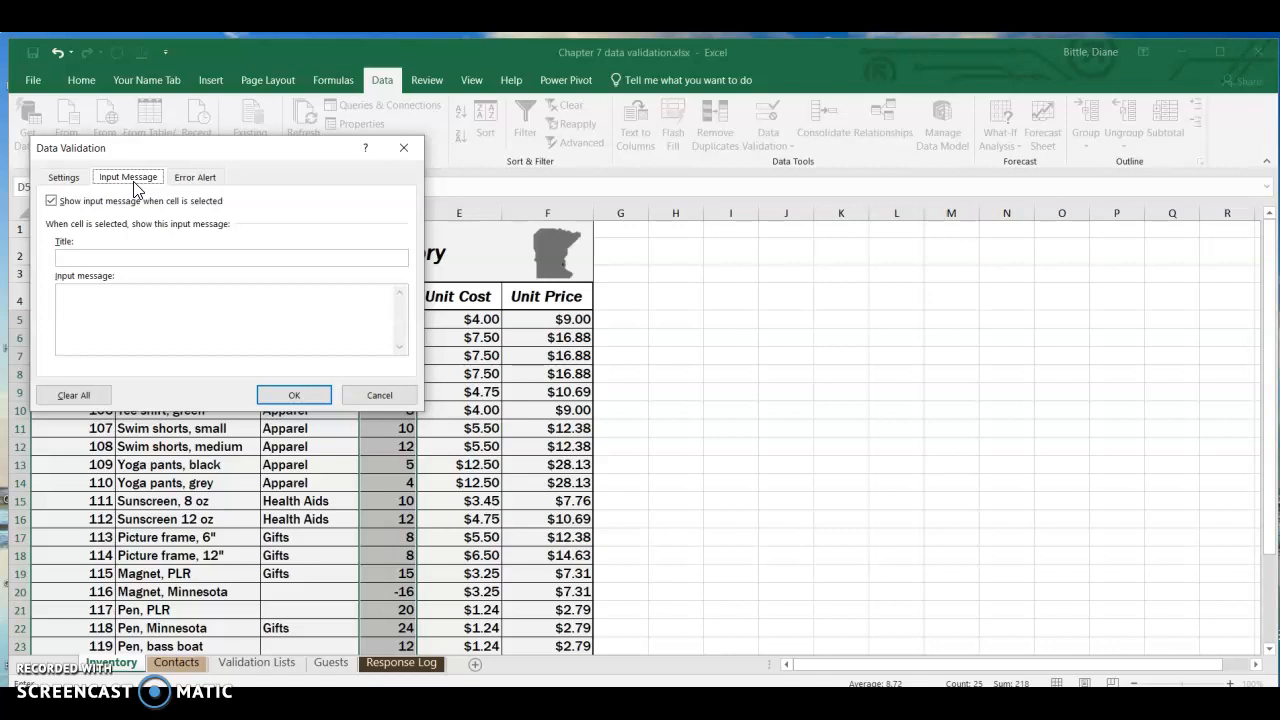
click(124, 259)
text(urrent Stock)
click(115, 303)
text(Number must be positive.)
click(281, 394)
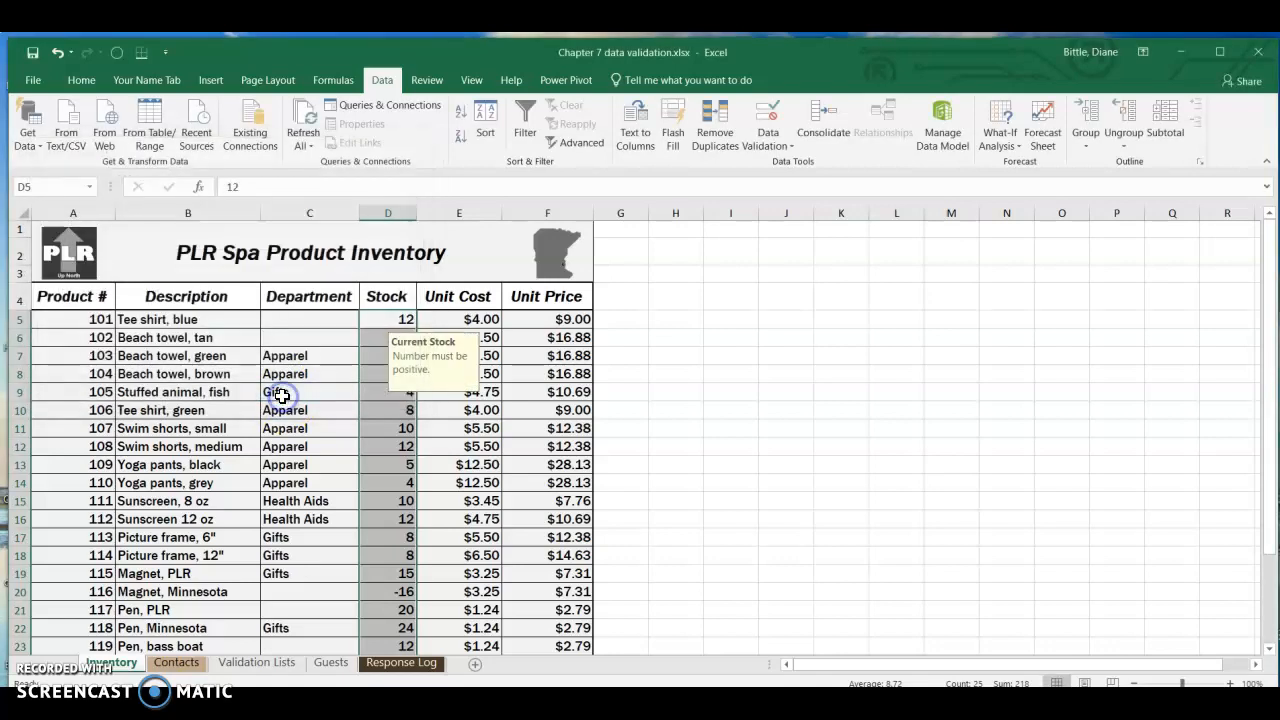
Check the input message on the stock cells D5 and D9
click(382, 328)
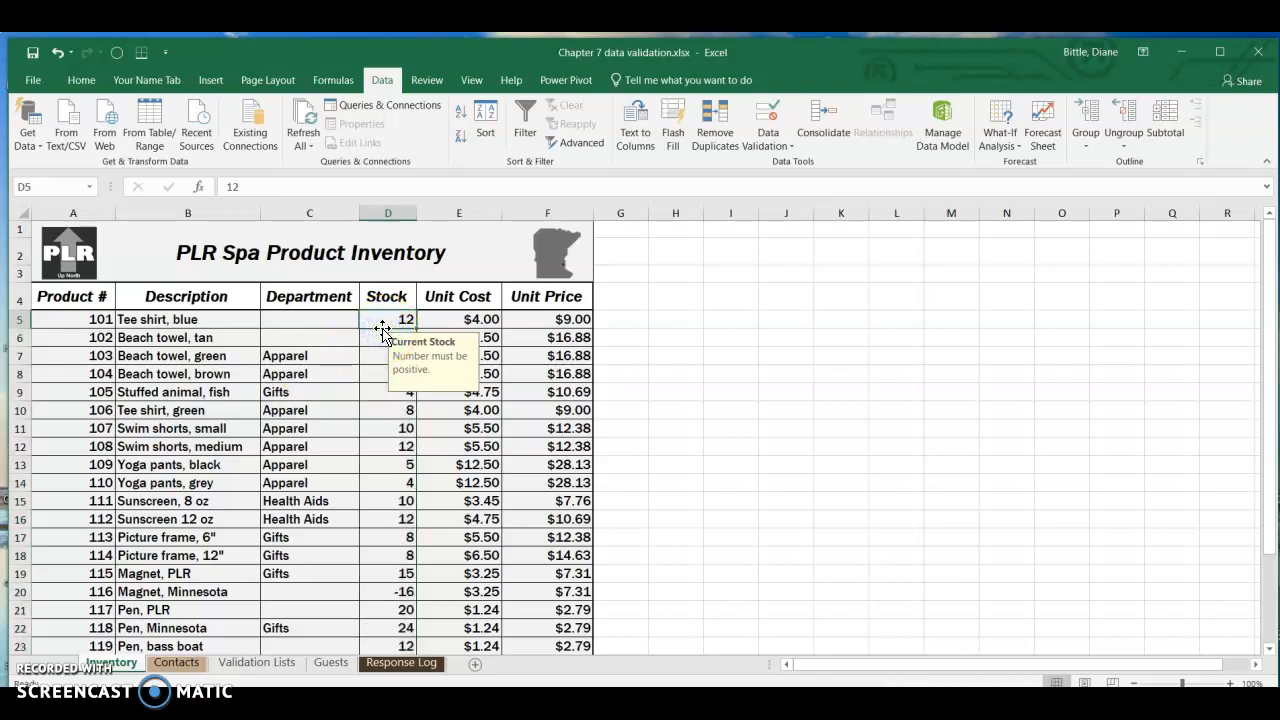
click(386, 397)
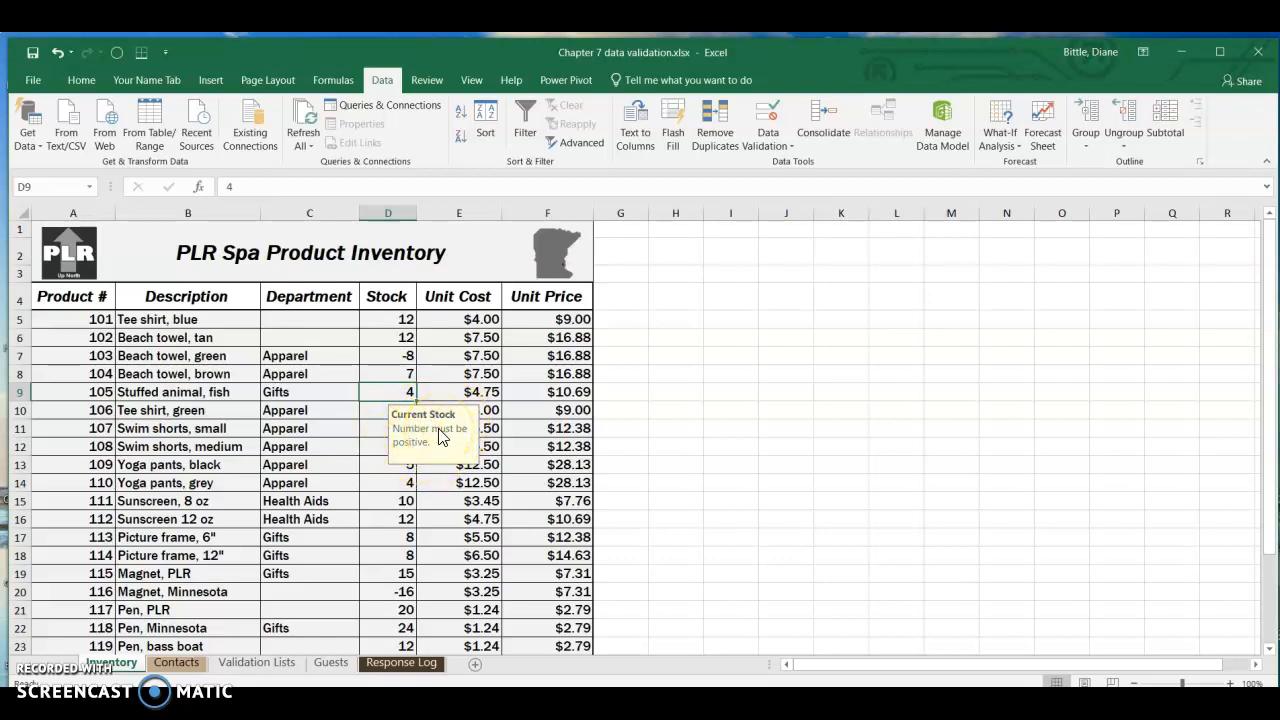
click(480, 334)
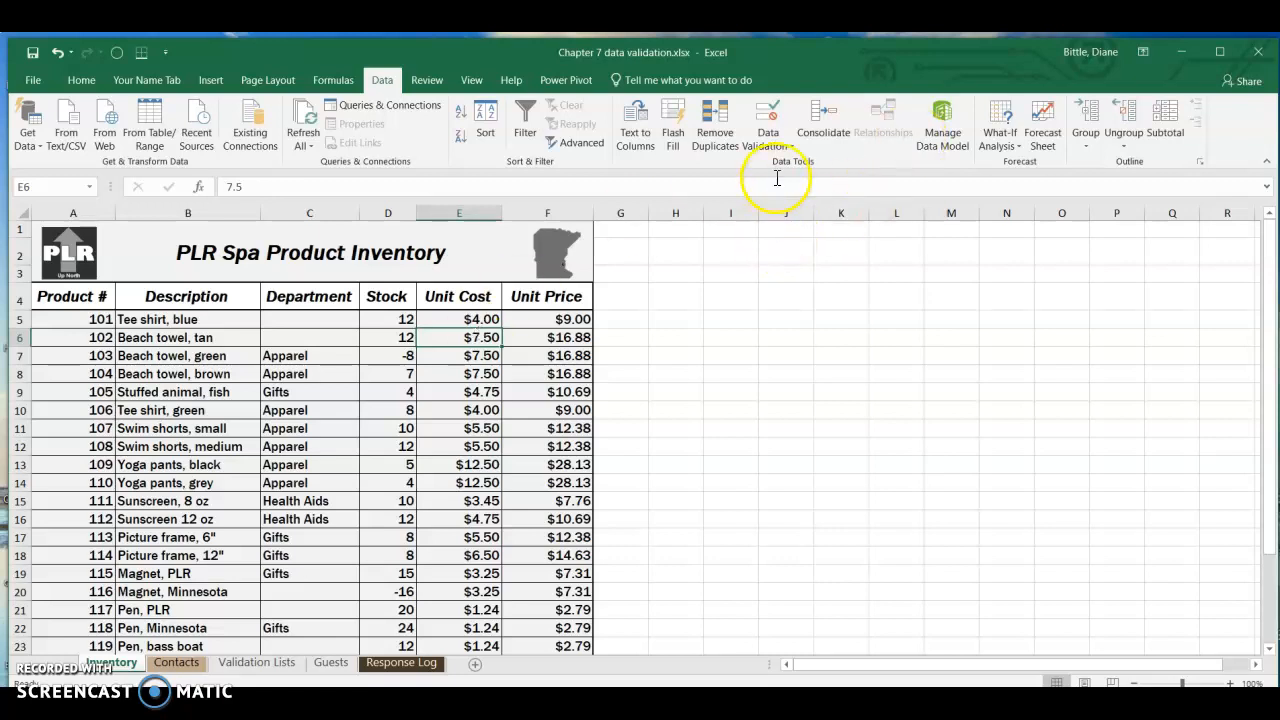
Circle the invalid data on the Inventory sheet
click(771, 147)
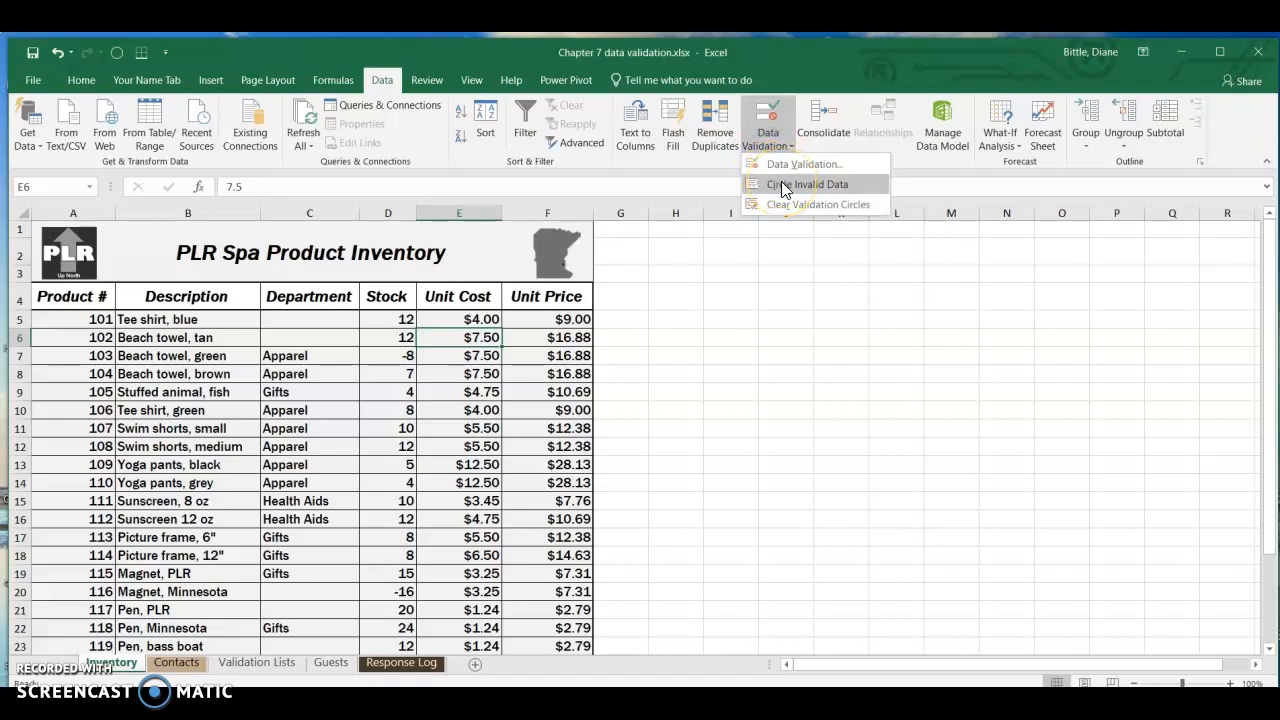
click(785, 186)
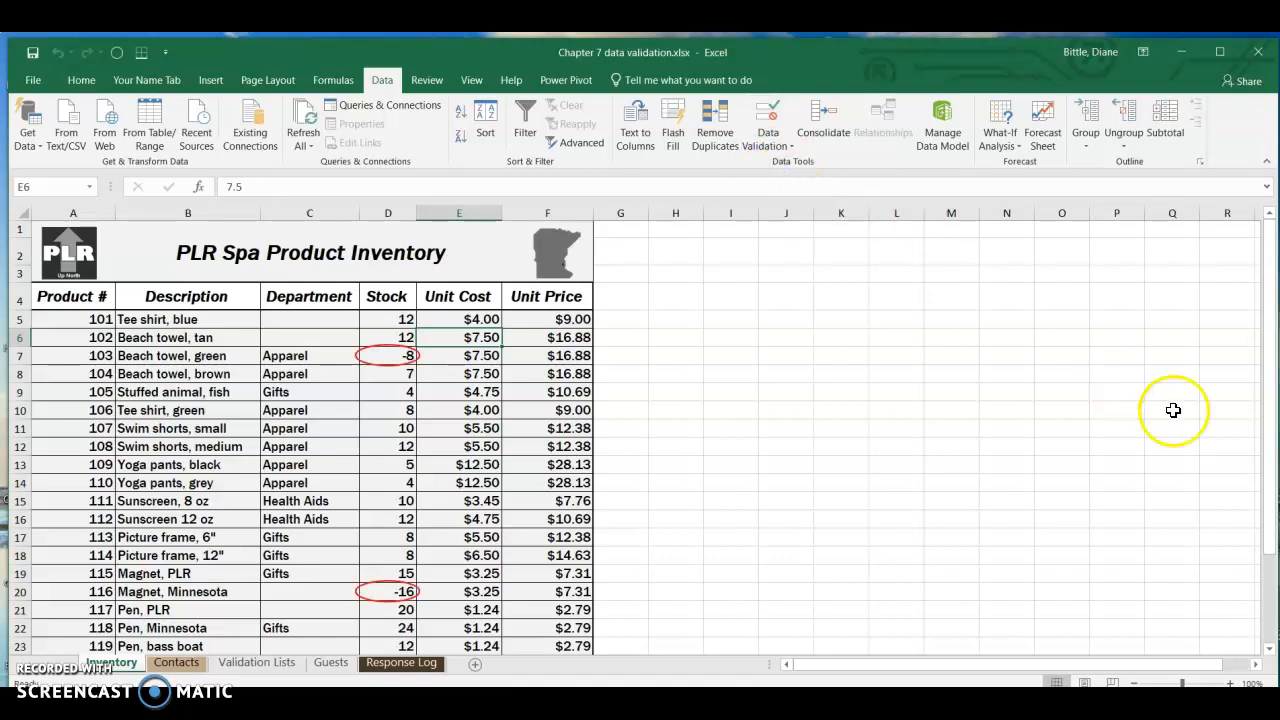
mouse_move(1268, 506)
mouse_down()
mouse_move(1272, 575)
mouse_move(1261, 517)
mouse_up()
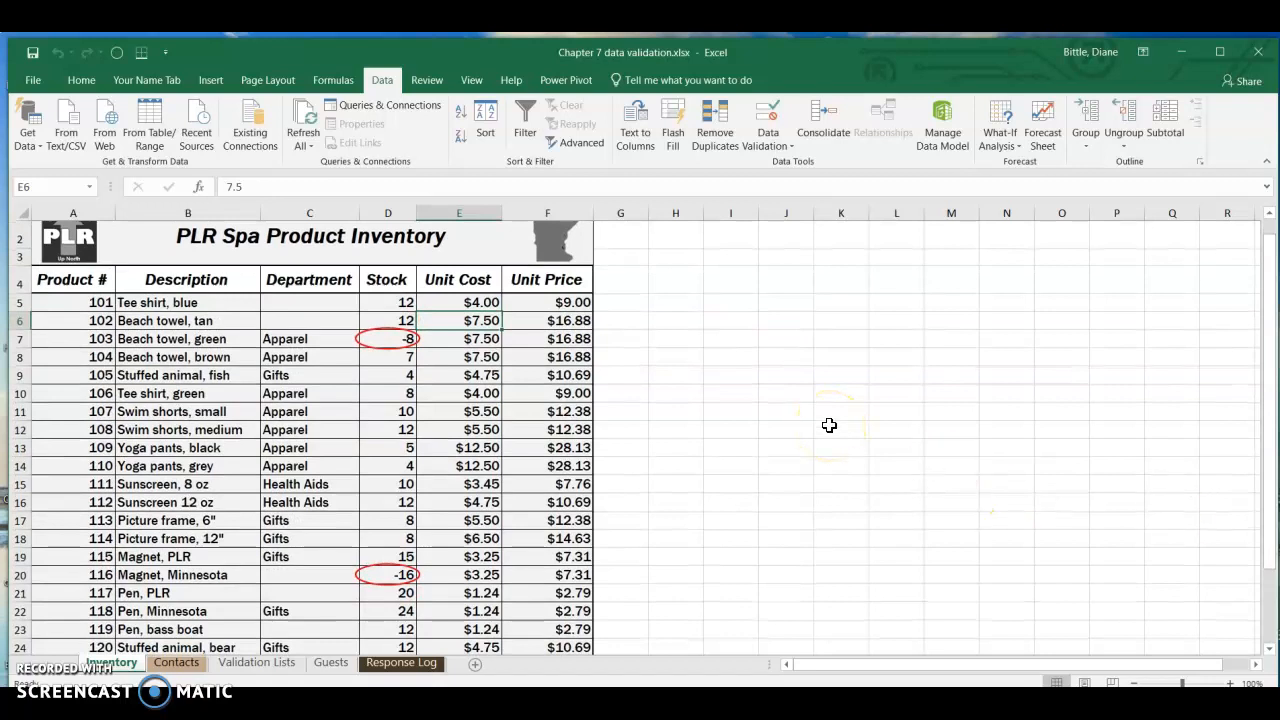
Delete the circled negative stock values for Beach towel, green (D7) and Magnet, Minnesota (D20)
click(382, 343)
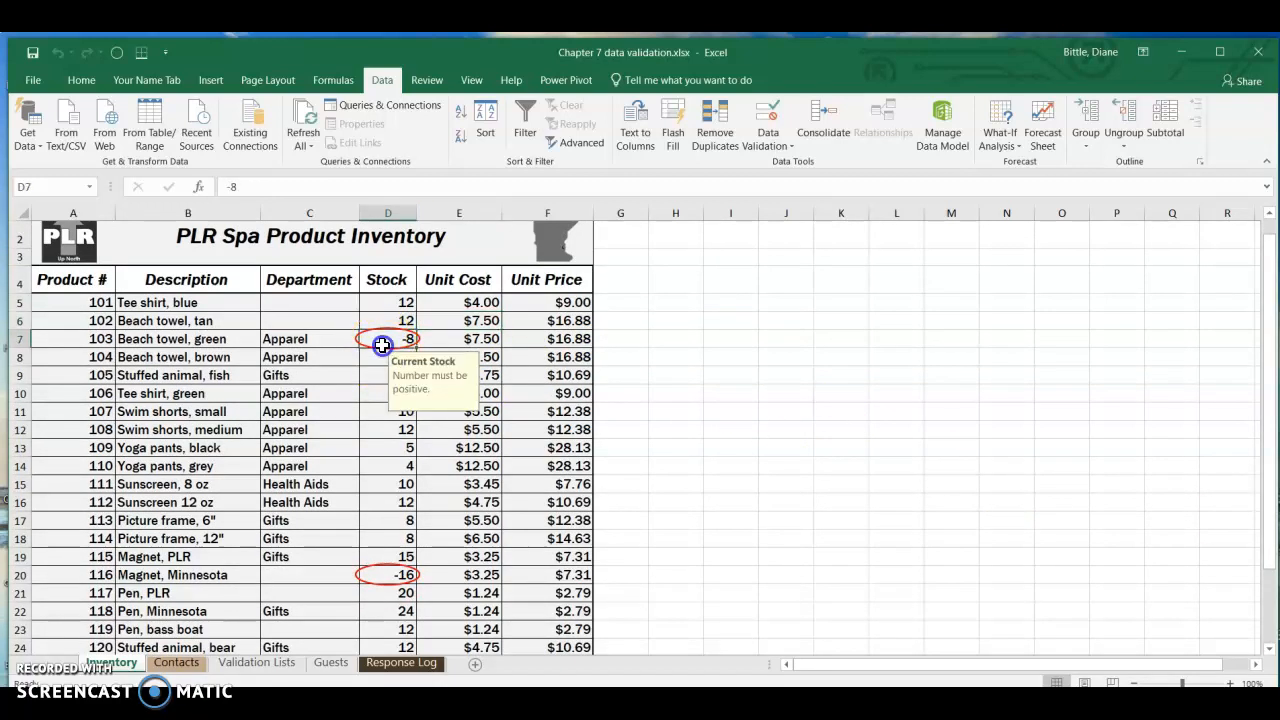
key(Delete)
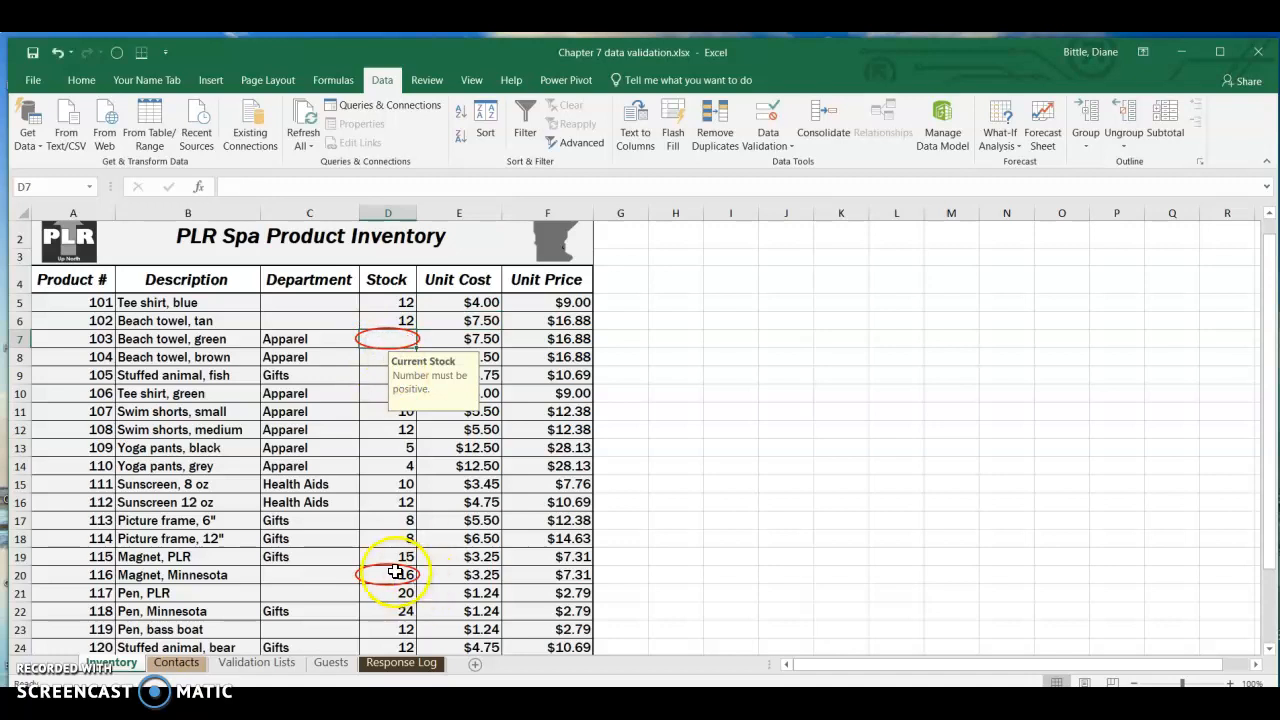
click(395, 571)
key(Delete)
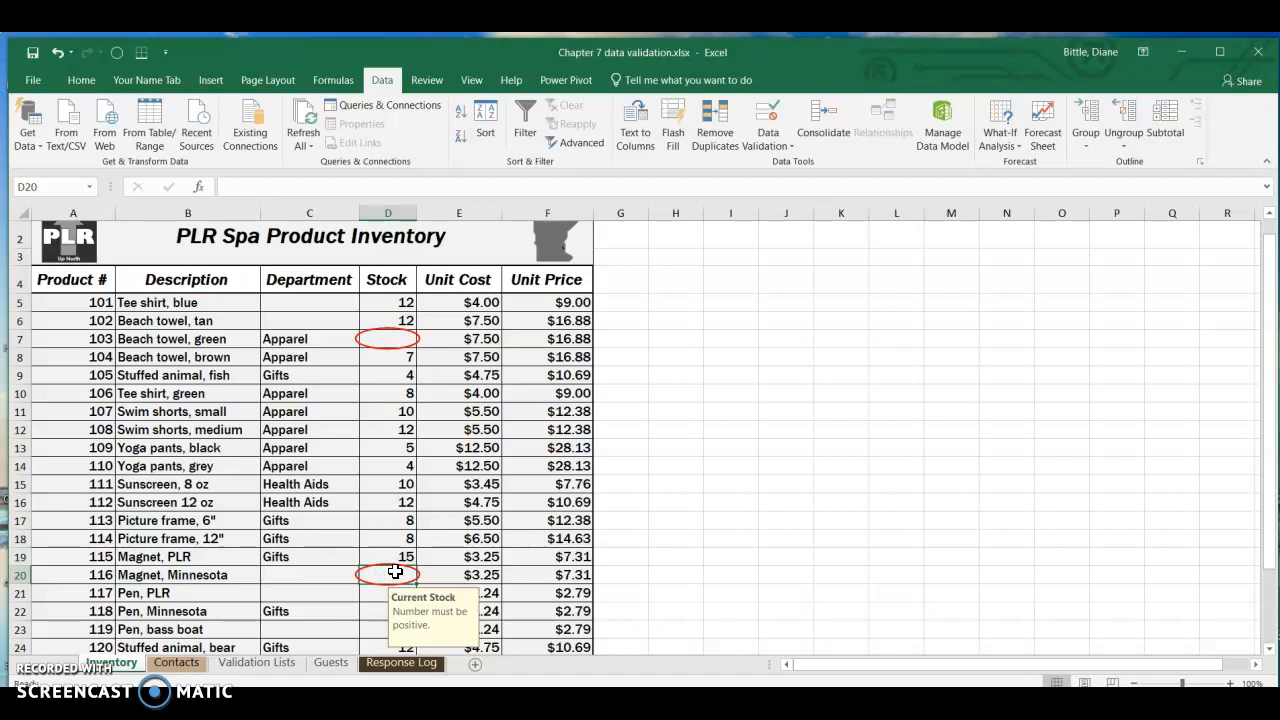
click(480, 522)
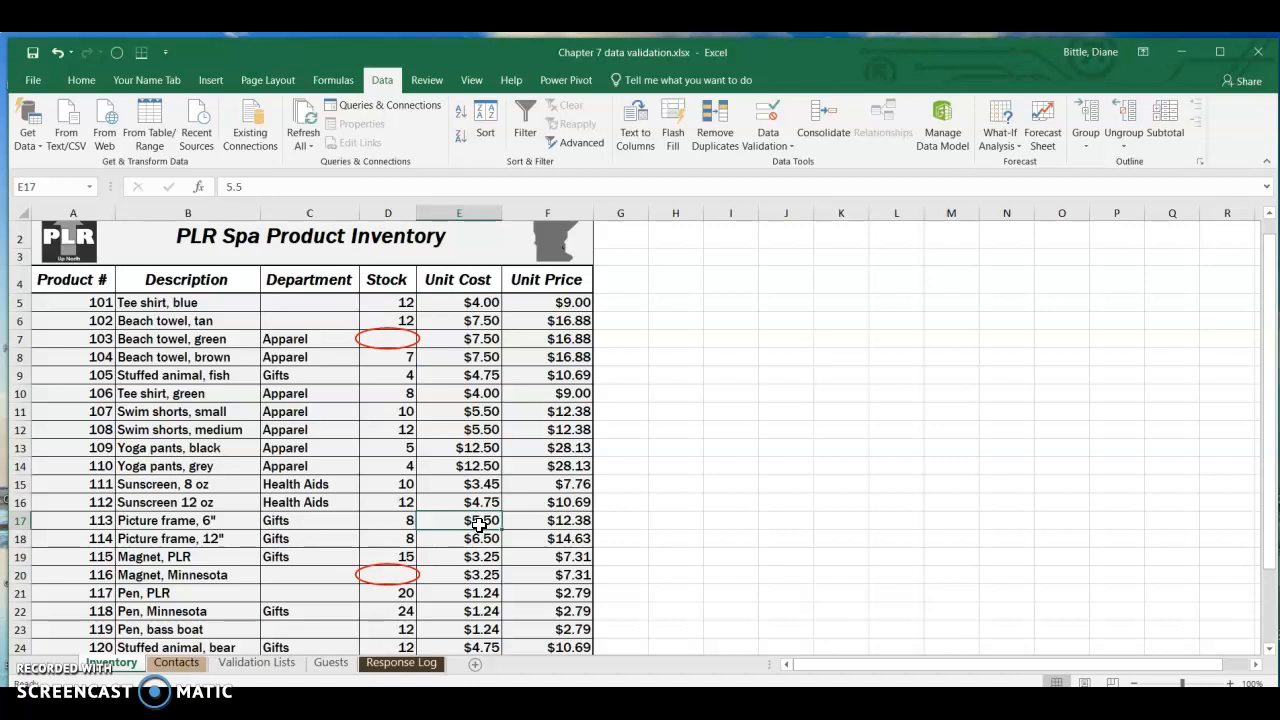
Enter 1 as the stock quantity for Beach towel, green in D7
click(395, 344)
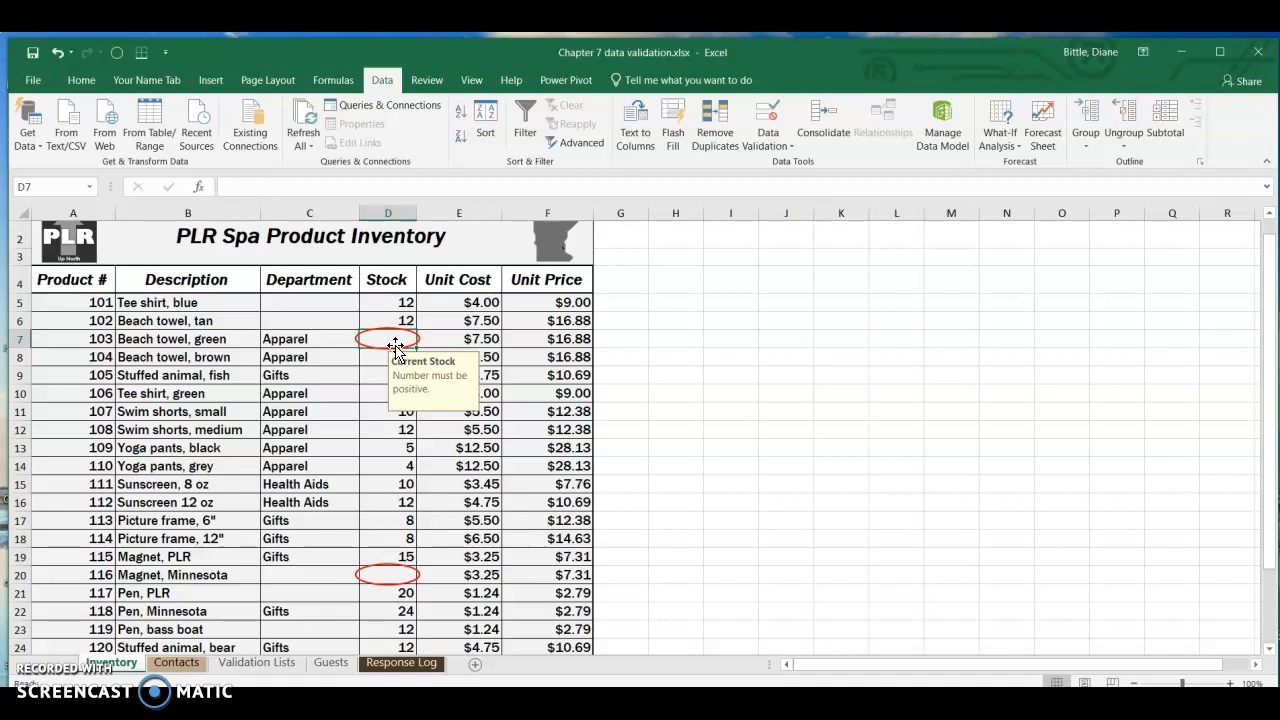
text(1)
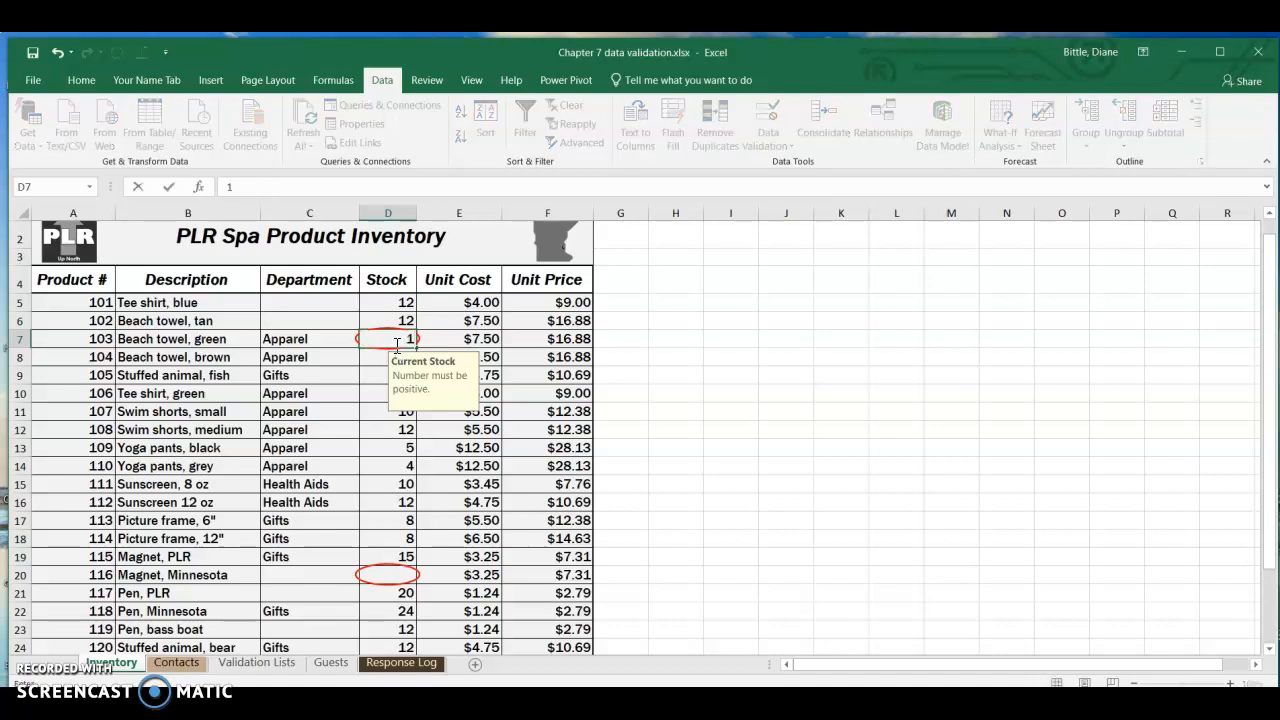
key(Return)
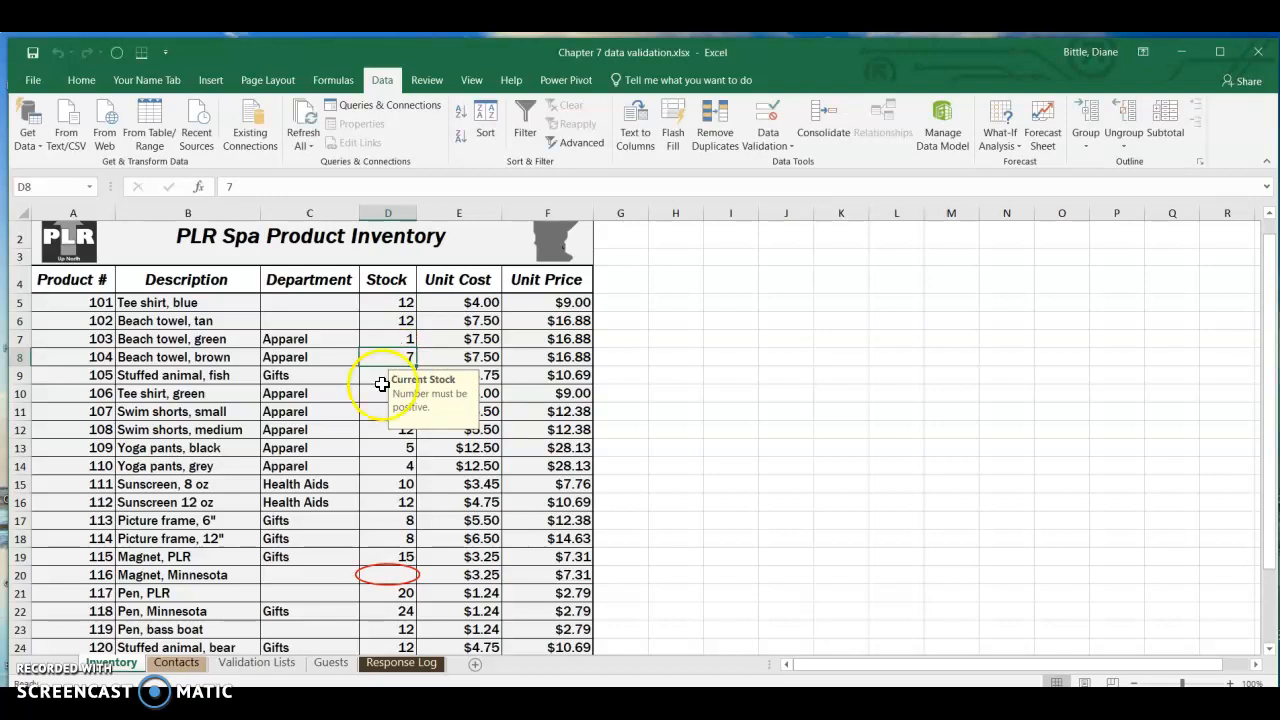
Try to enter 0 as the Magnet, Minnesota stock in D20, and clear the entry
click(391, 575)
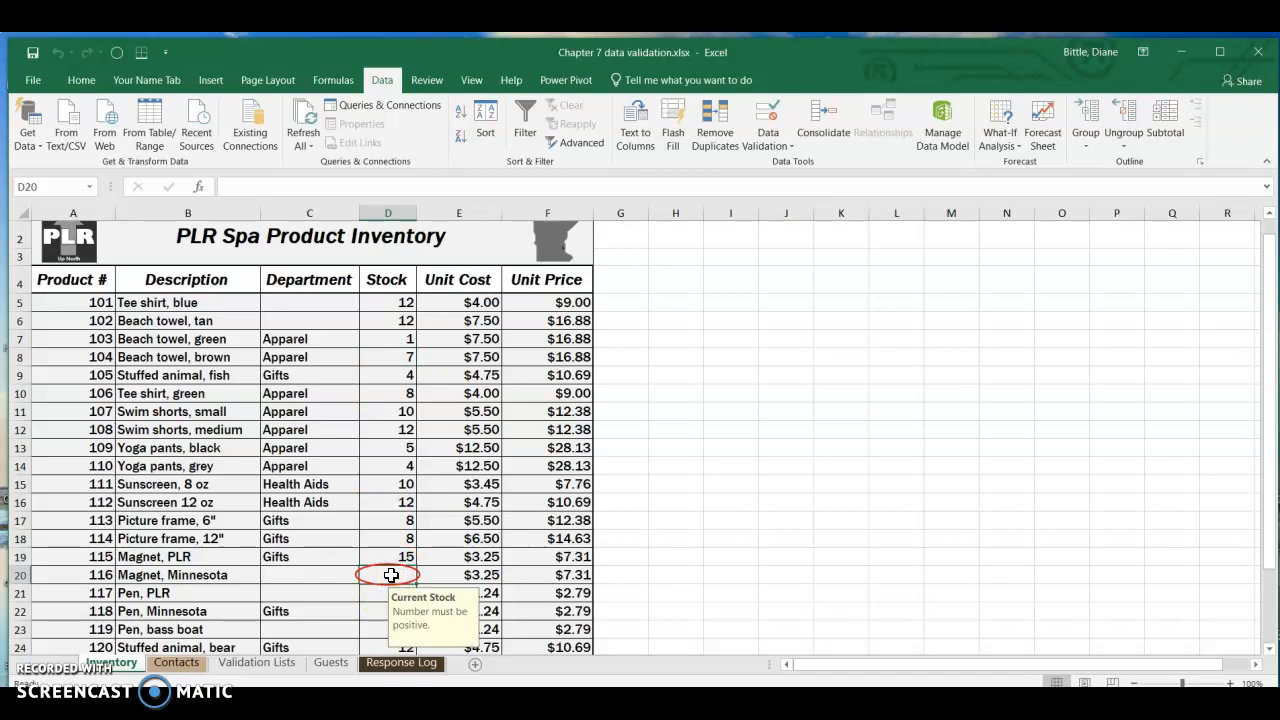
text(0)
key(Return)
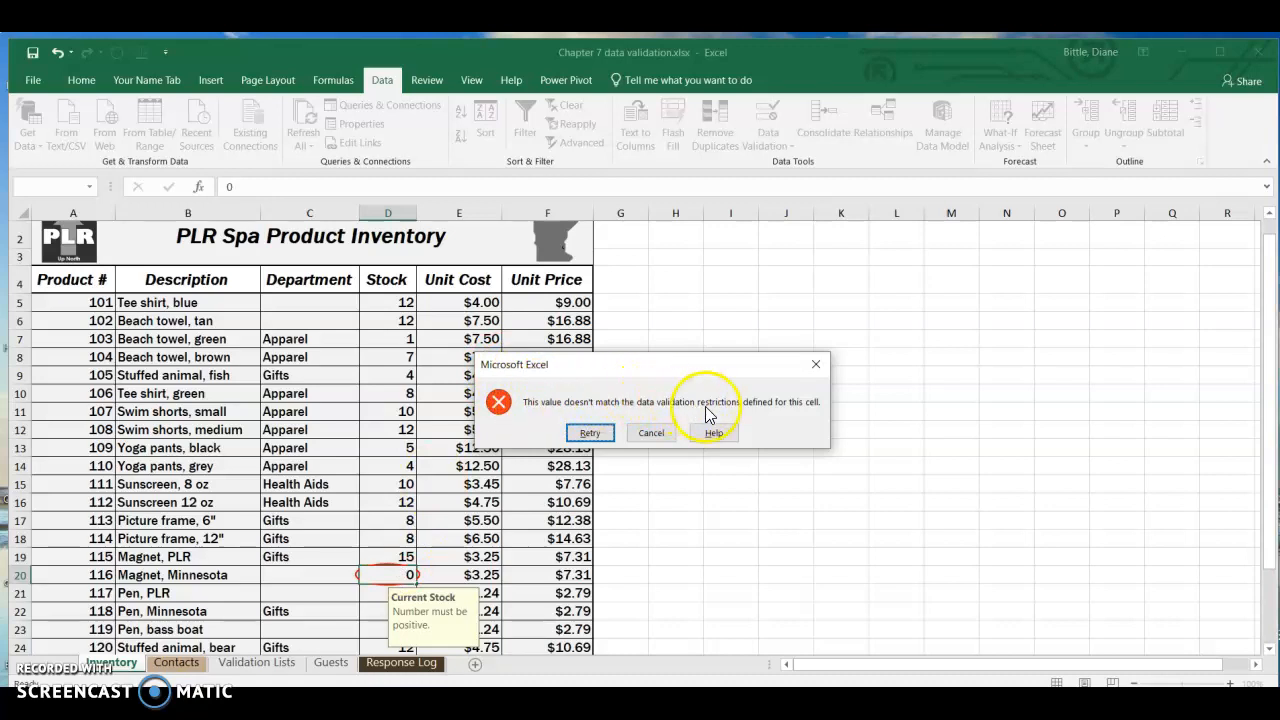
click(590, 435)
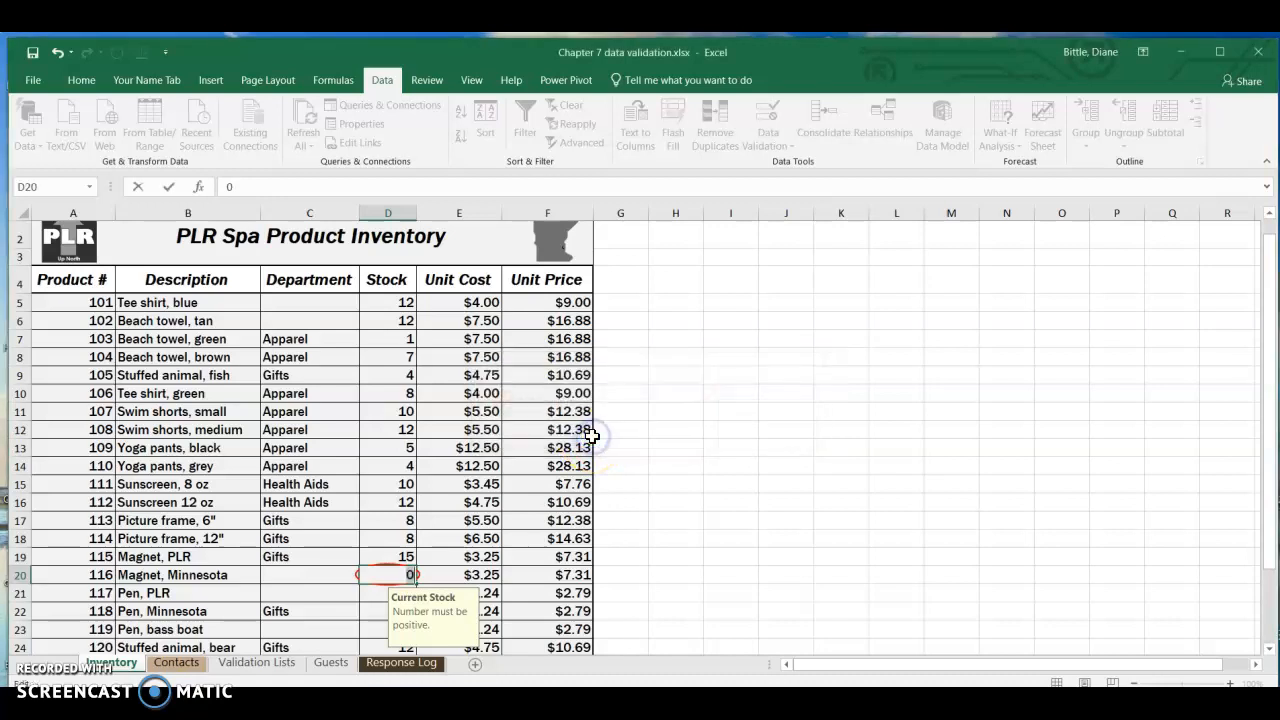
key(BackSpace)
click(565, 463)
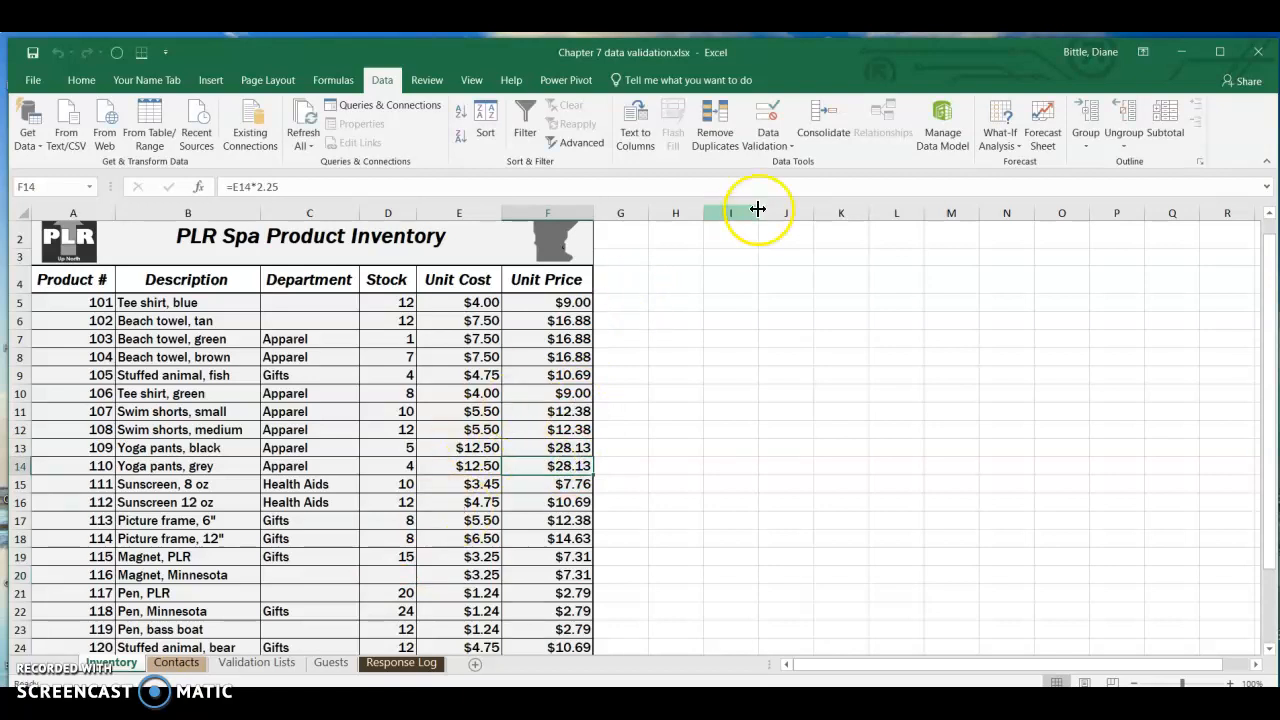
Clear the validation circles from the Inventory sheet
click(767, 145)
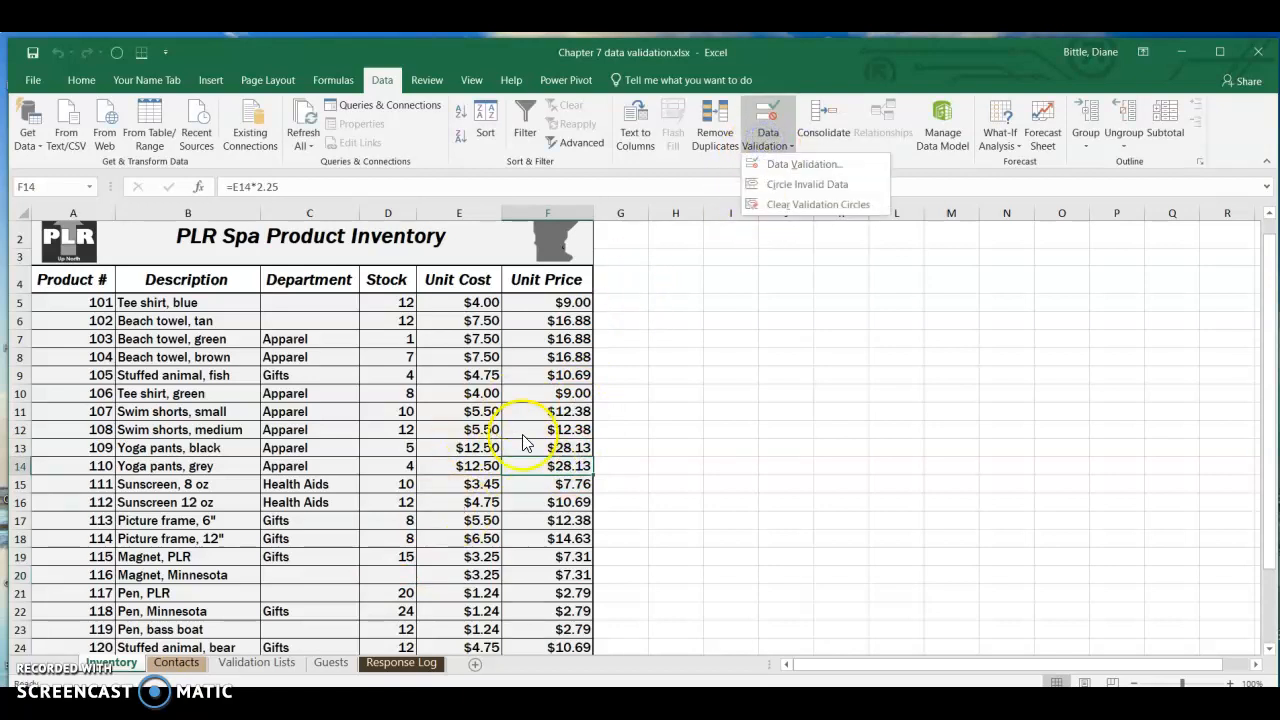
click(385, 520)
click(385, 520)
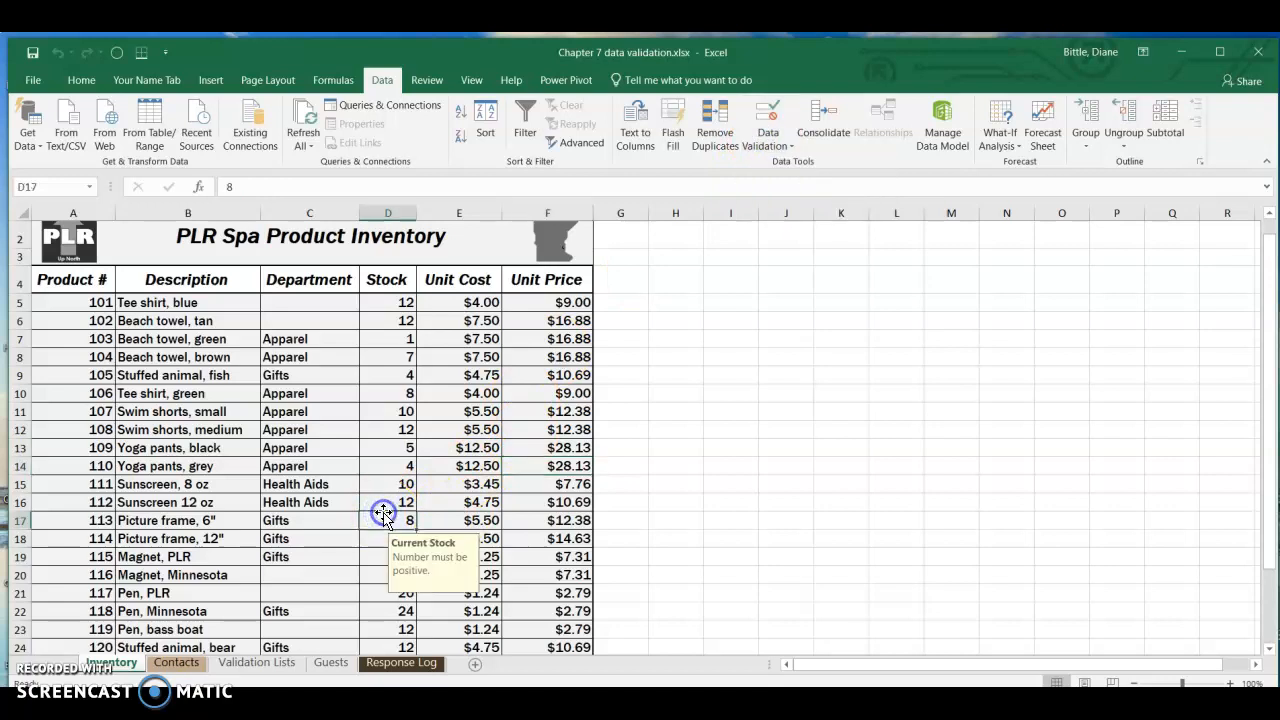
click(770, 145)
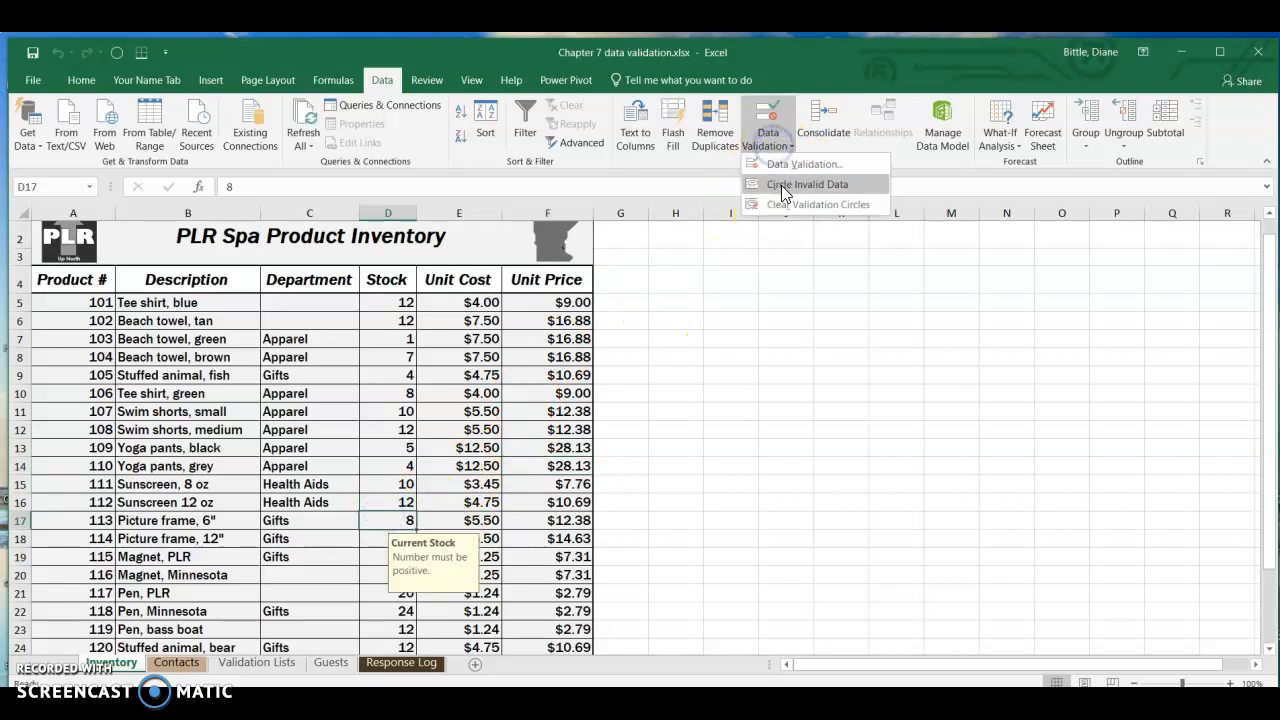
click(782, 204)
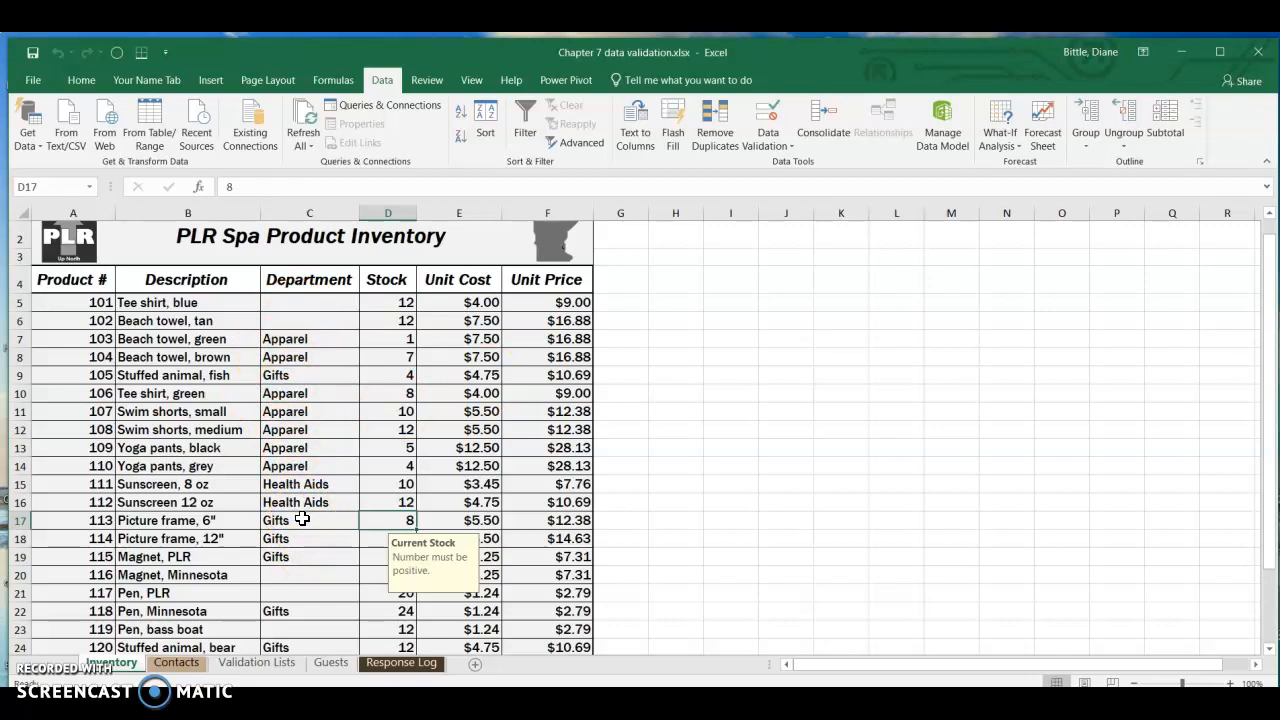
Sort the department names in A2:A4 of the Validation Lists sheet in ascending alphabetical order
click(257, 663)
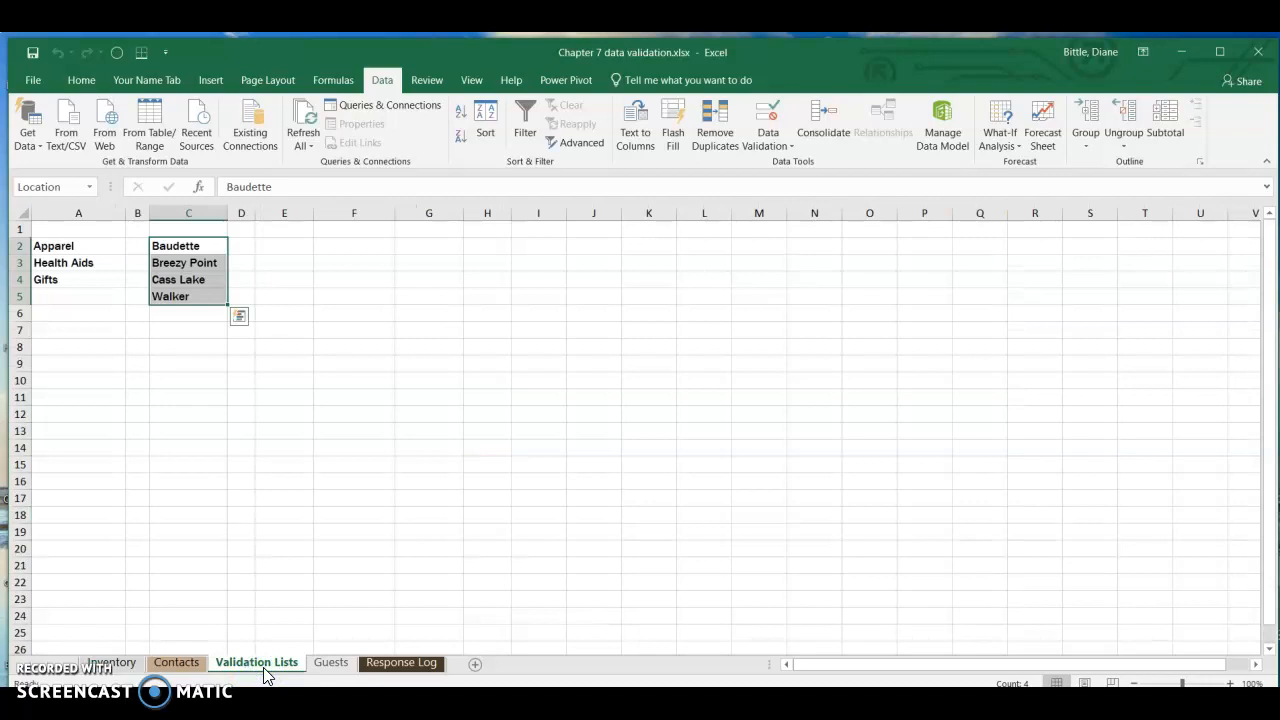
click(232, 479)
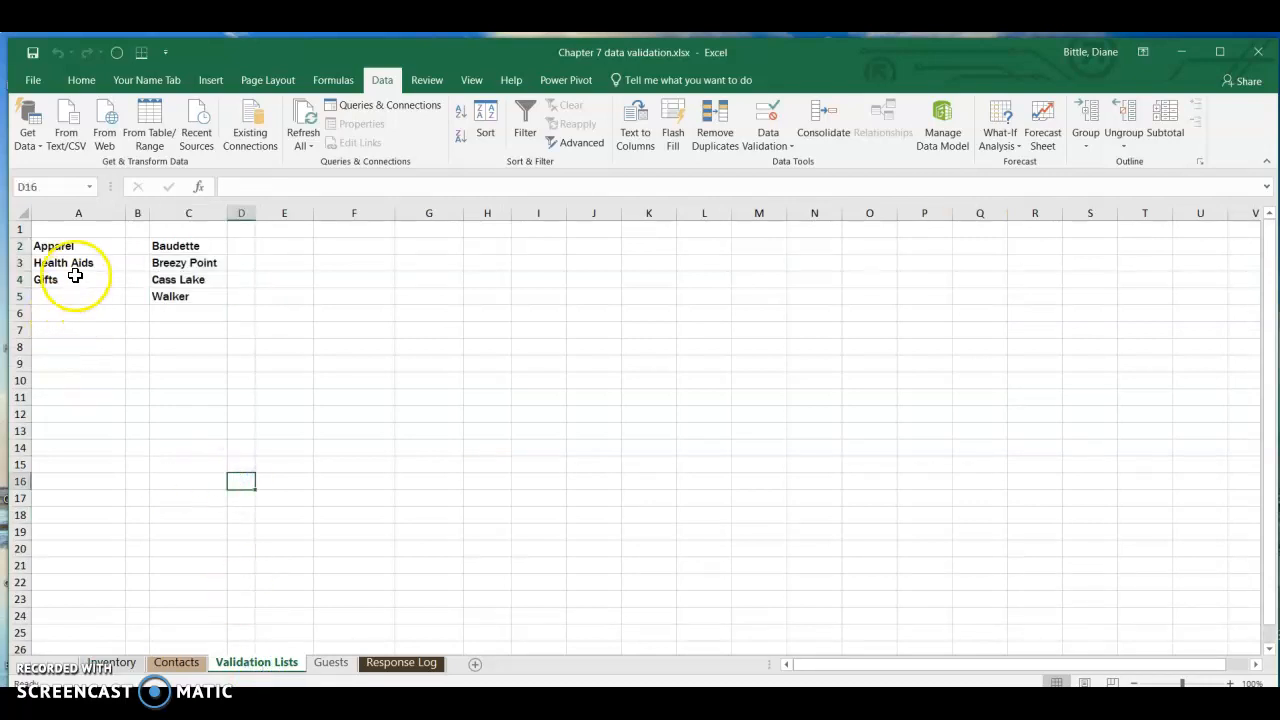
drag(60, 245, 59, 283)
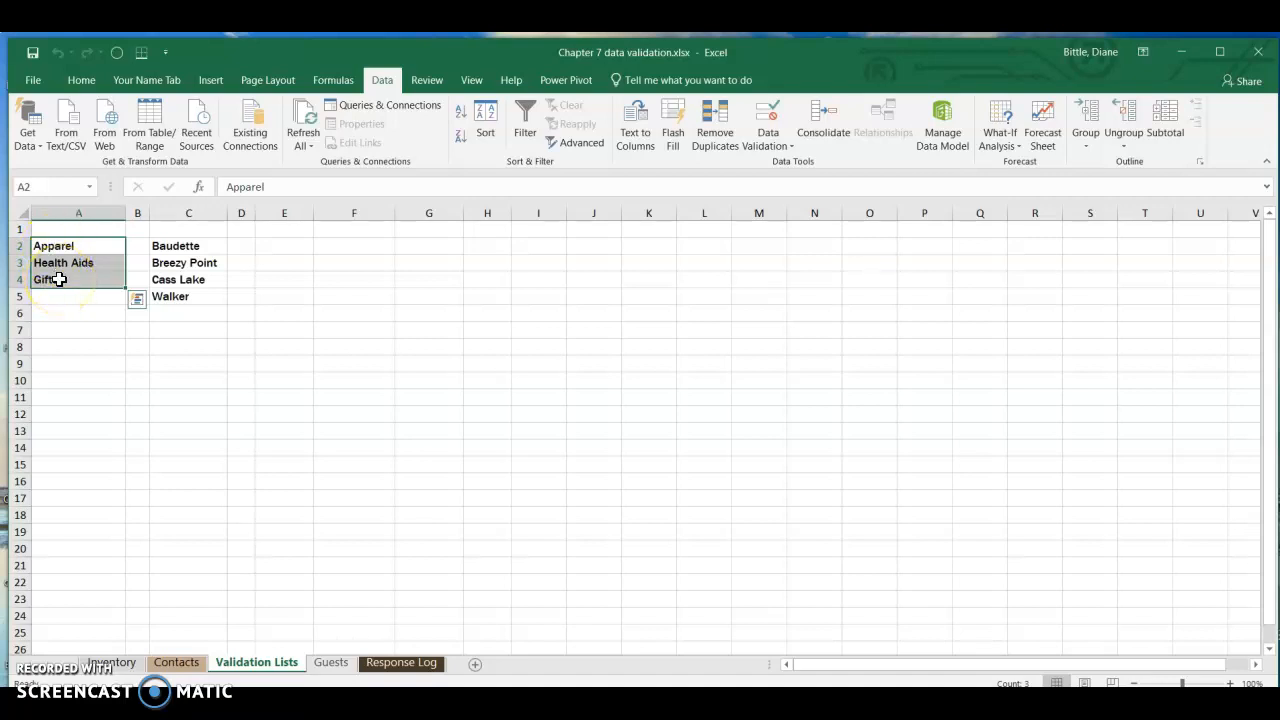
click(458, 115)
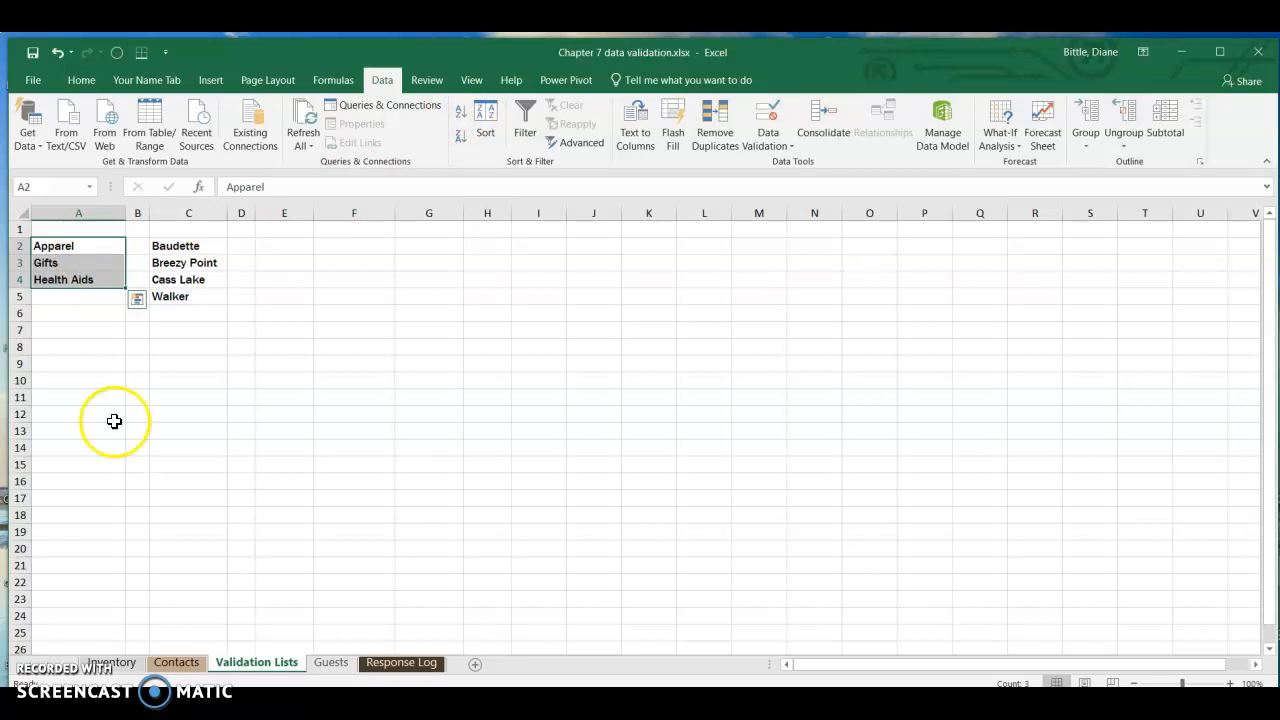
Set the data validation criteria for the Department cells C5:C29 on the Inventory sheet to allow a List
click(102, 655)
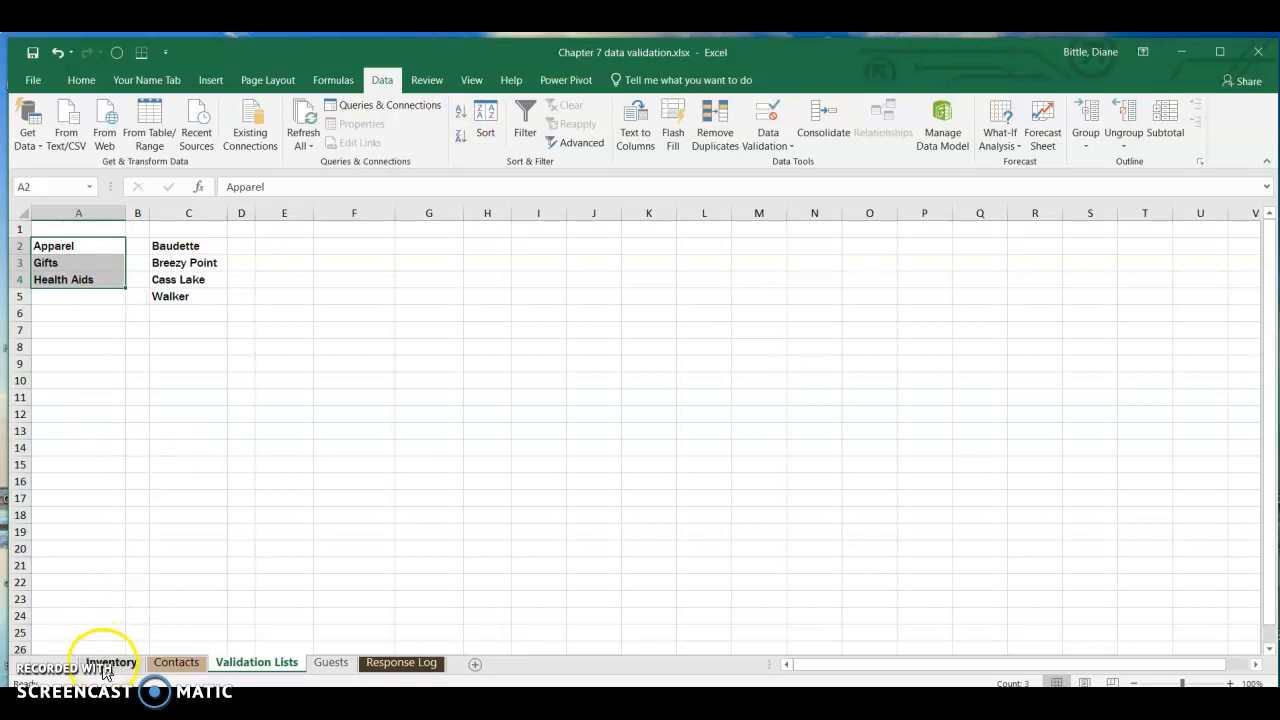
drag(291, 303, 309, 611)
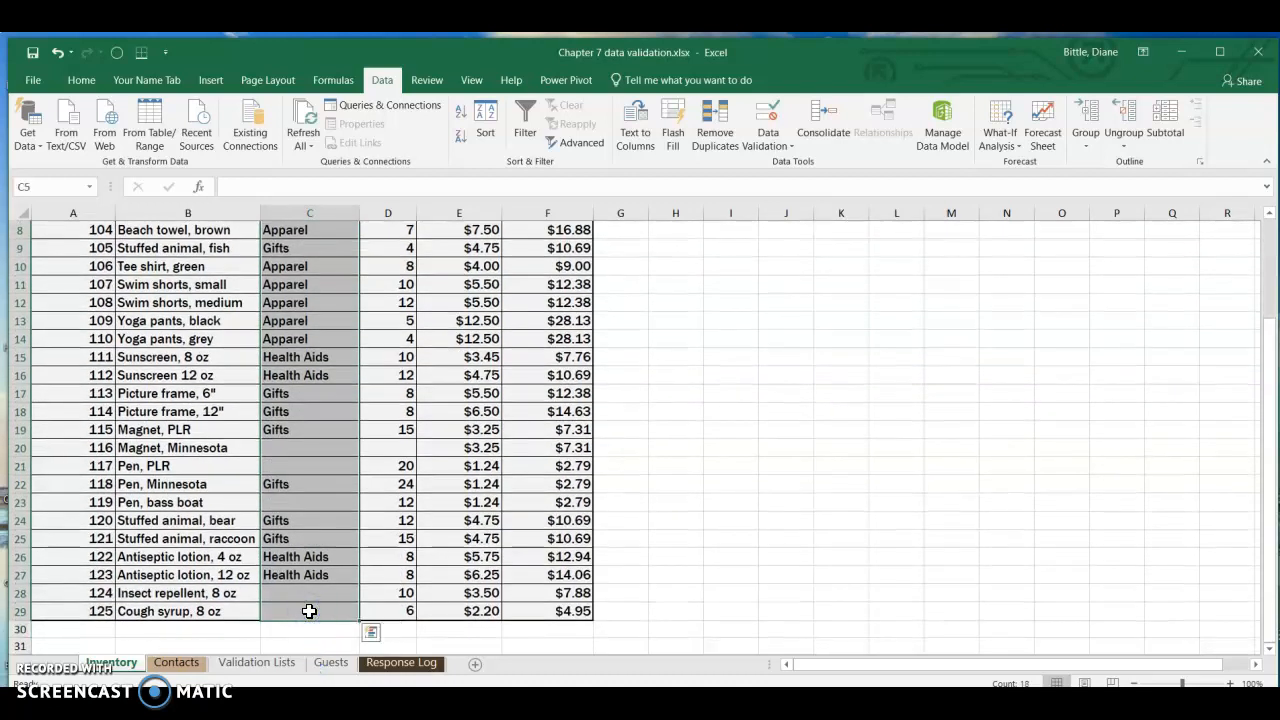
click(770, 150)
click(776, 164)
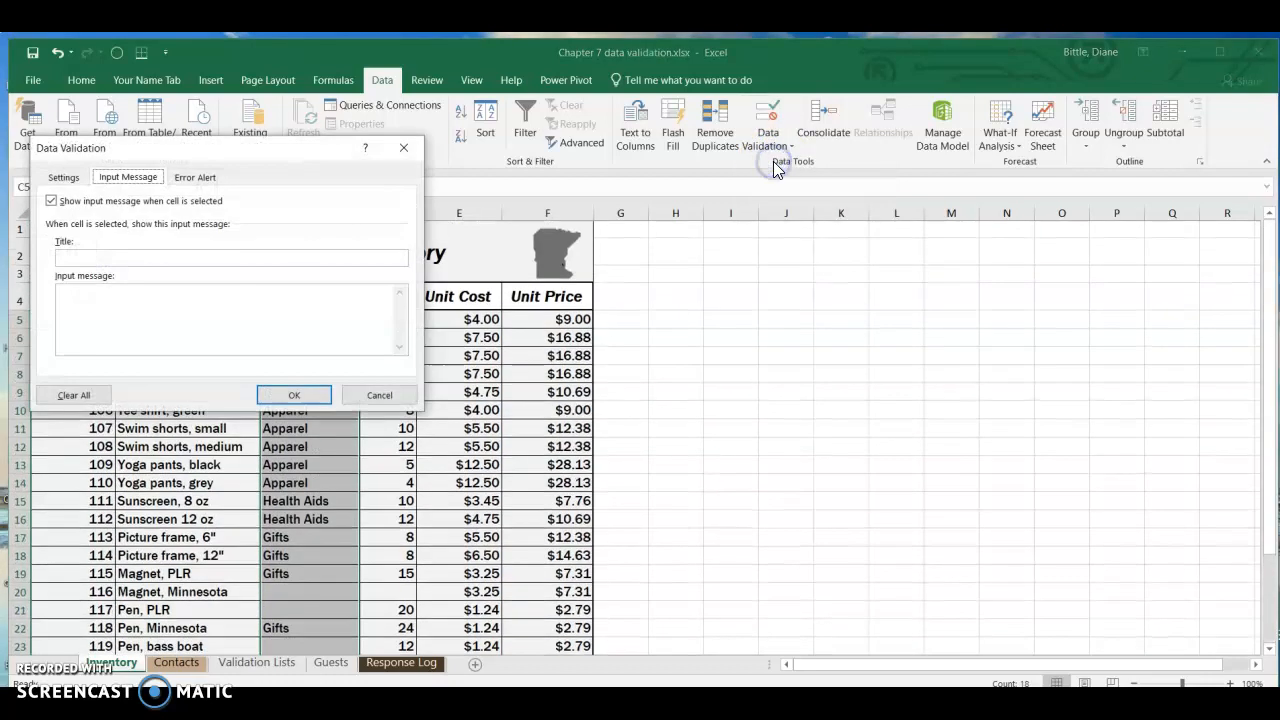
click(66, 180)
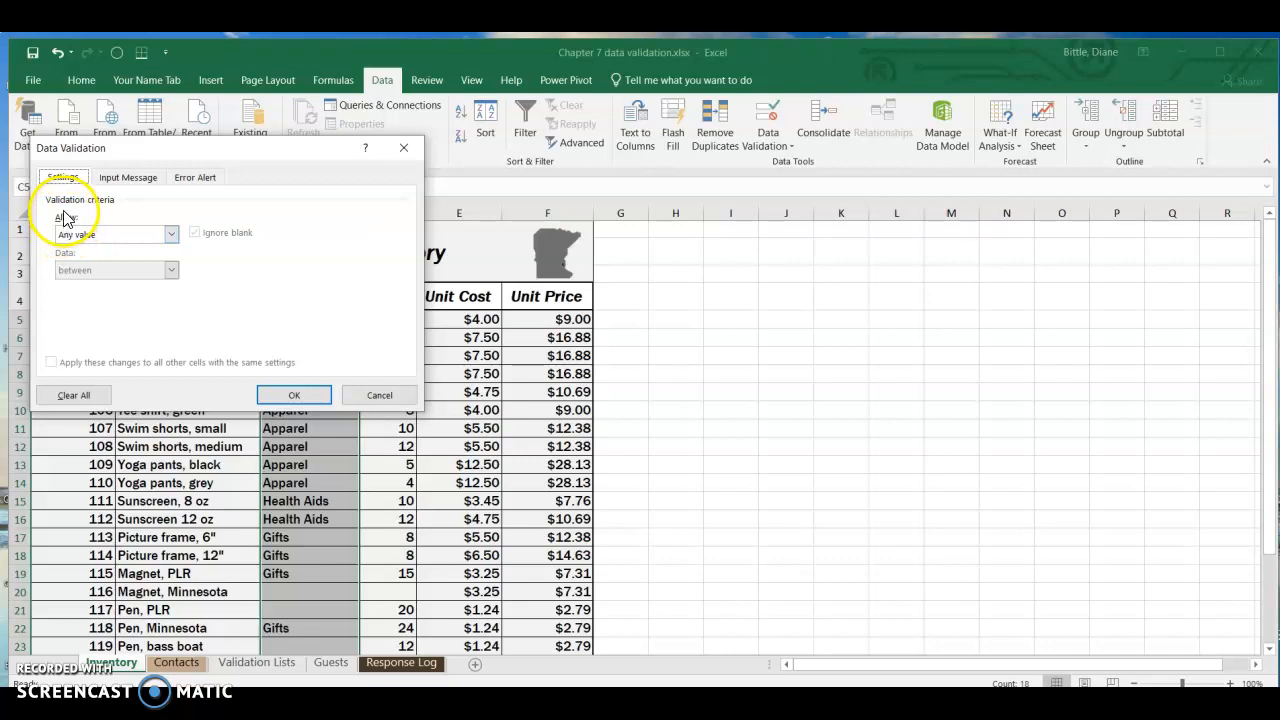
click(171, 234)
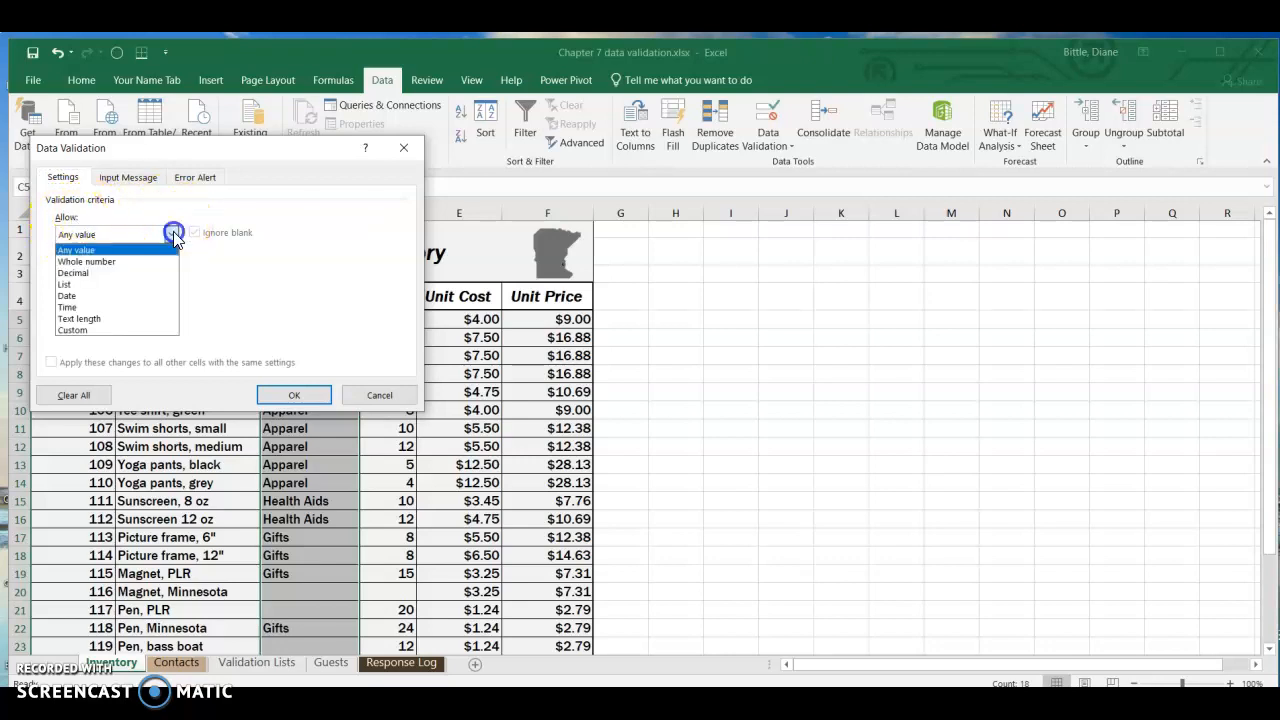
click(120, 289)
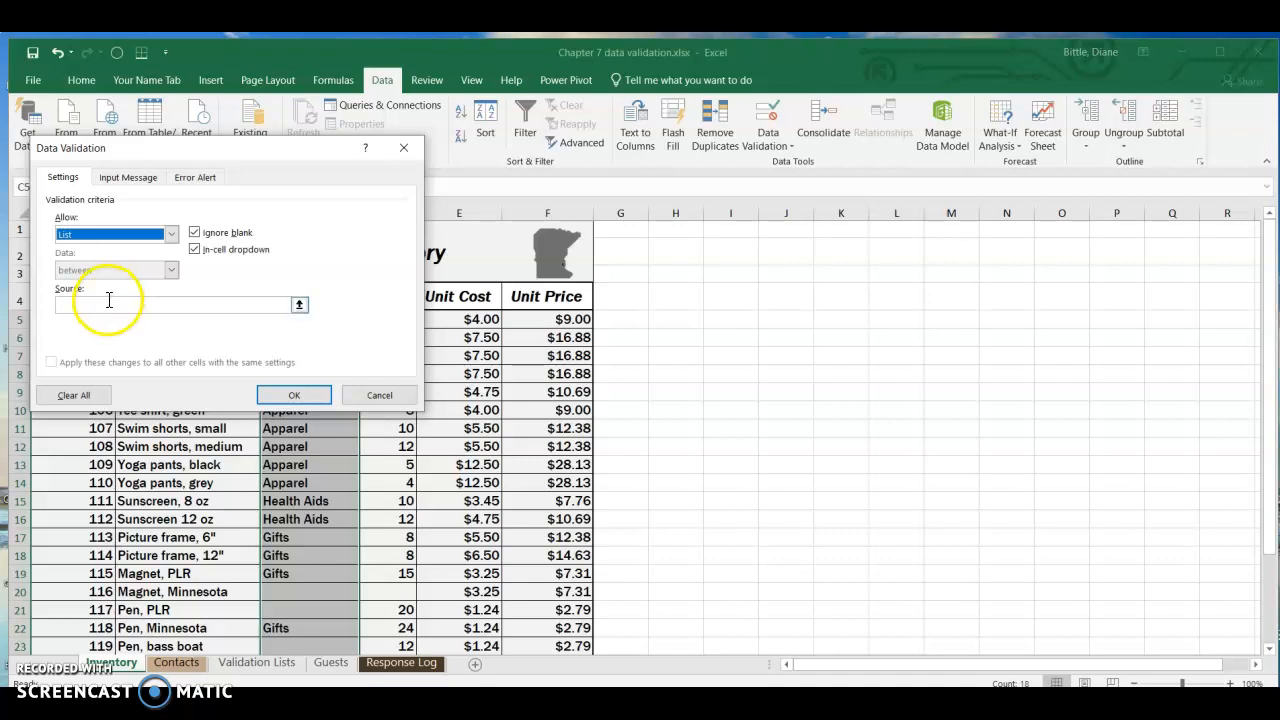
Use A2:A4 on the Validation Lists sheet as the source of the department list and apply the validation
click(108, 303)
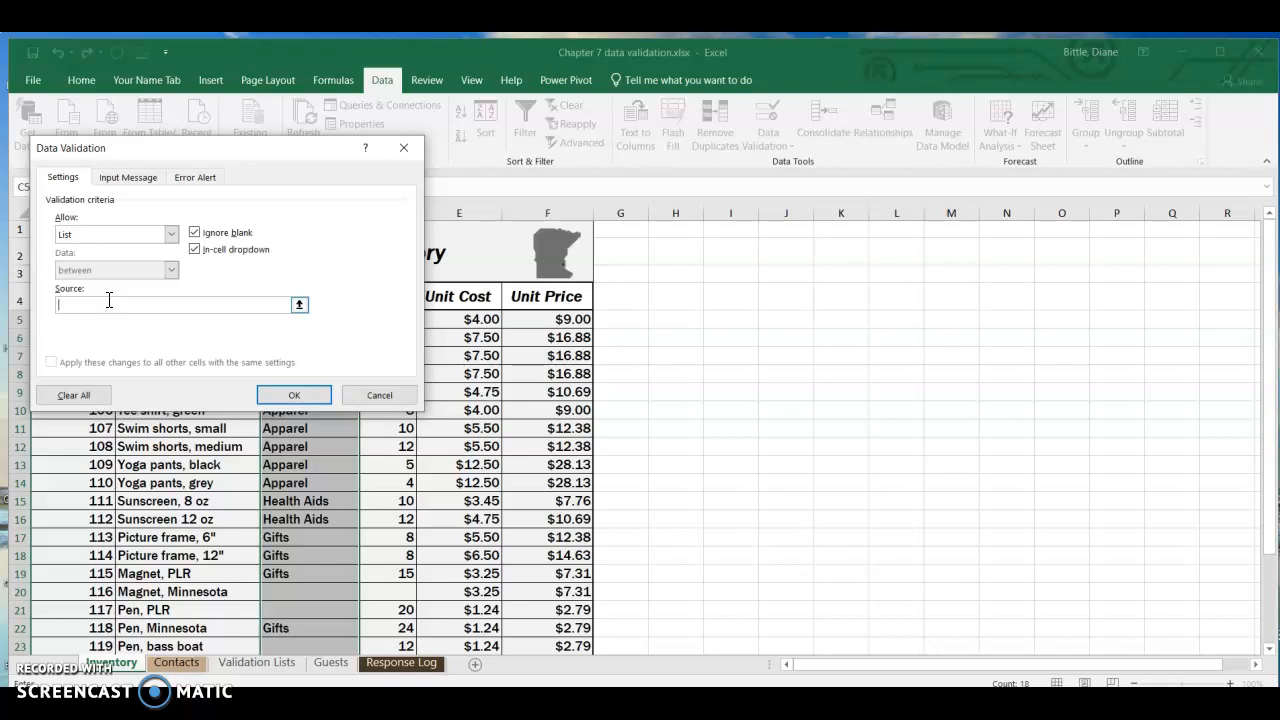
click(299, 306)
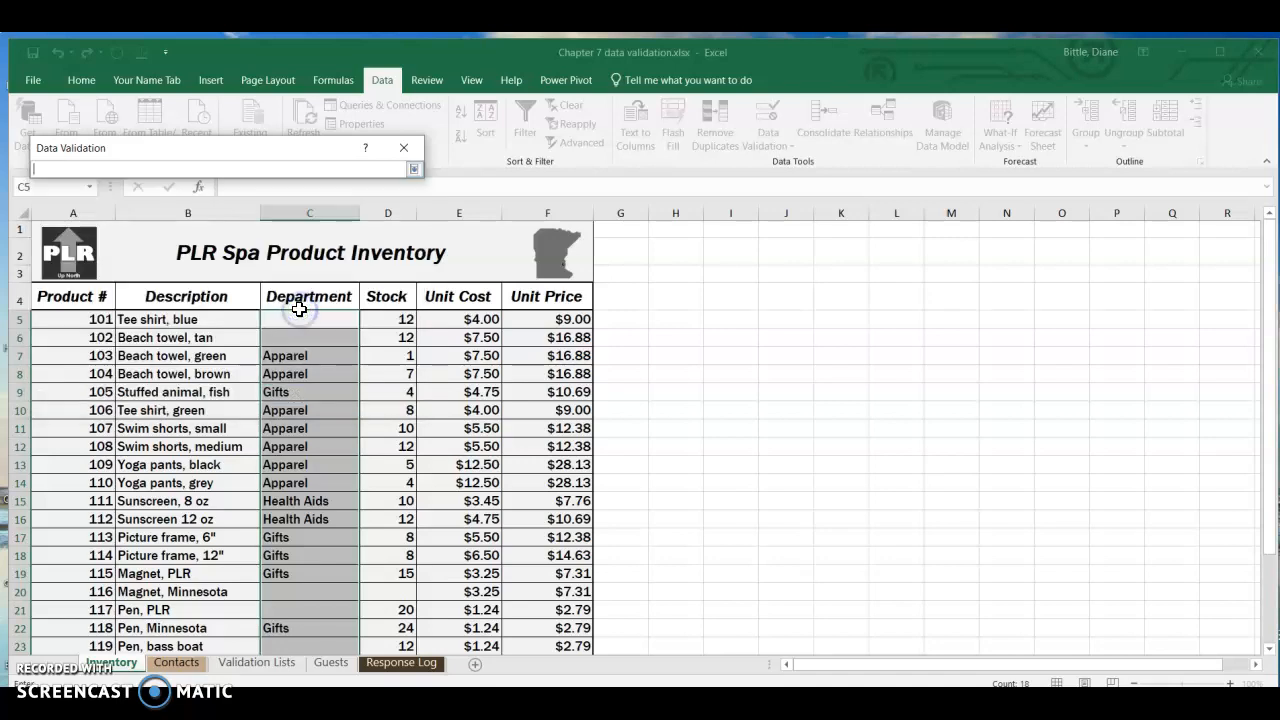
click(258, 663)
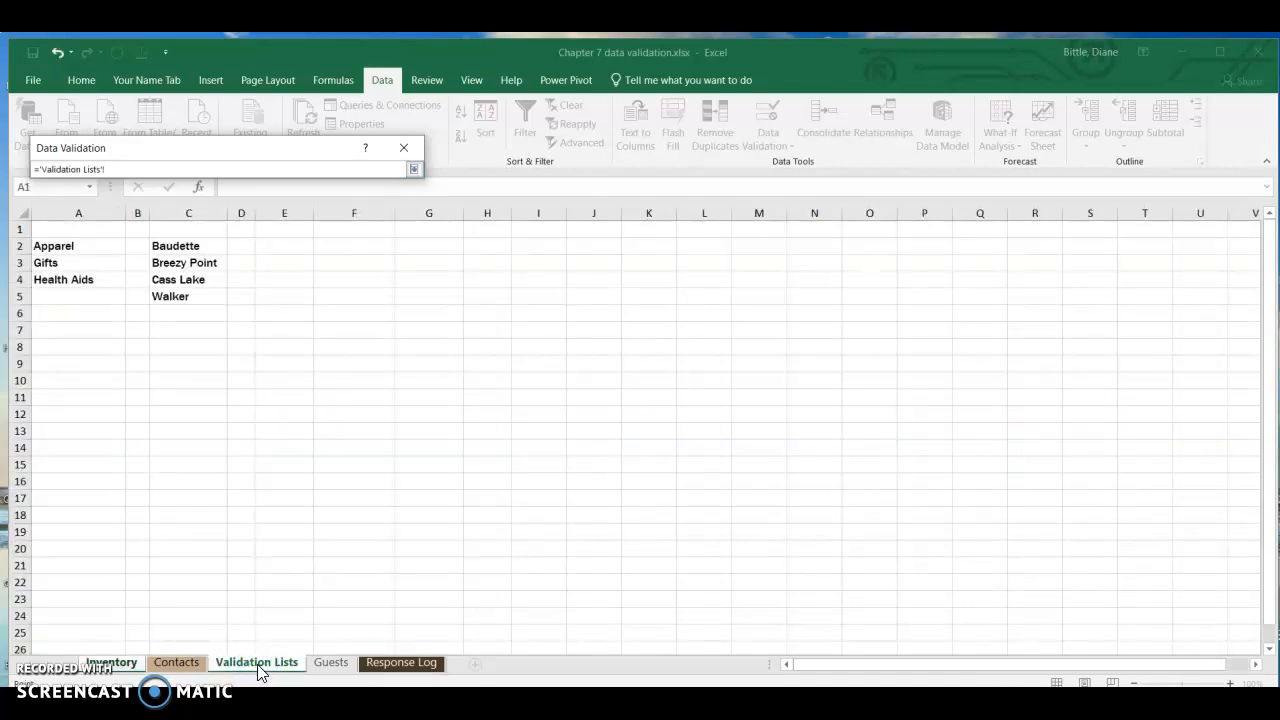
drag(57, 247, 67, 280)
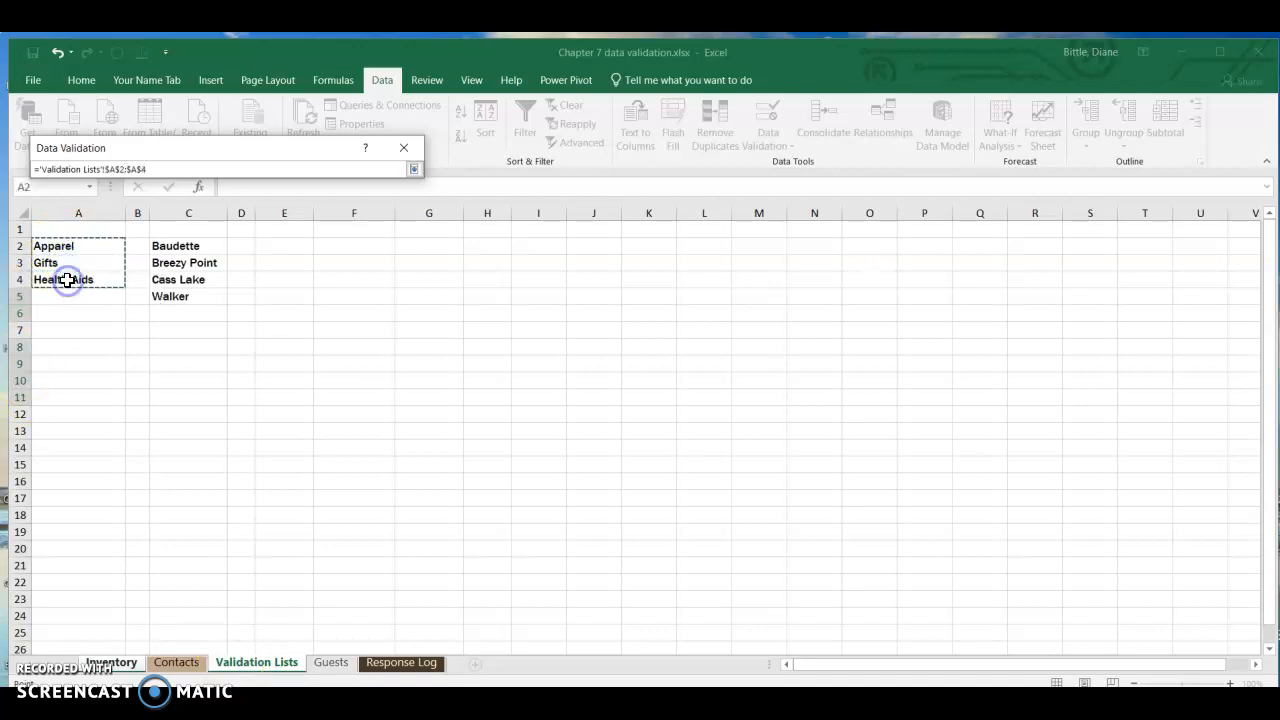
click(413, 170)
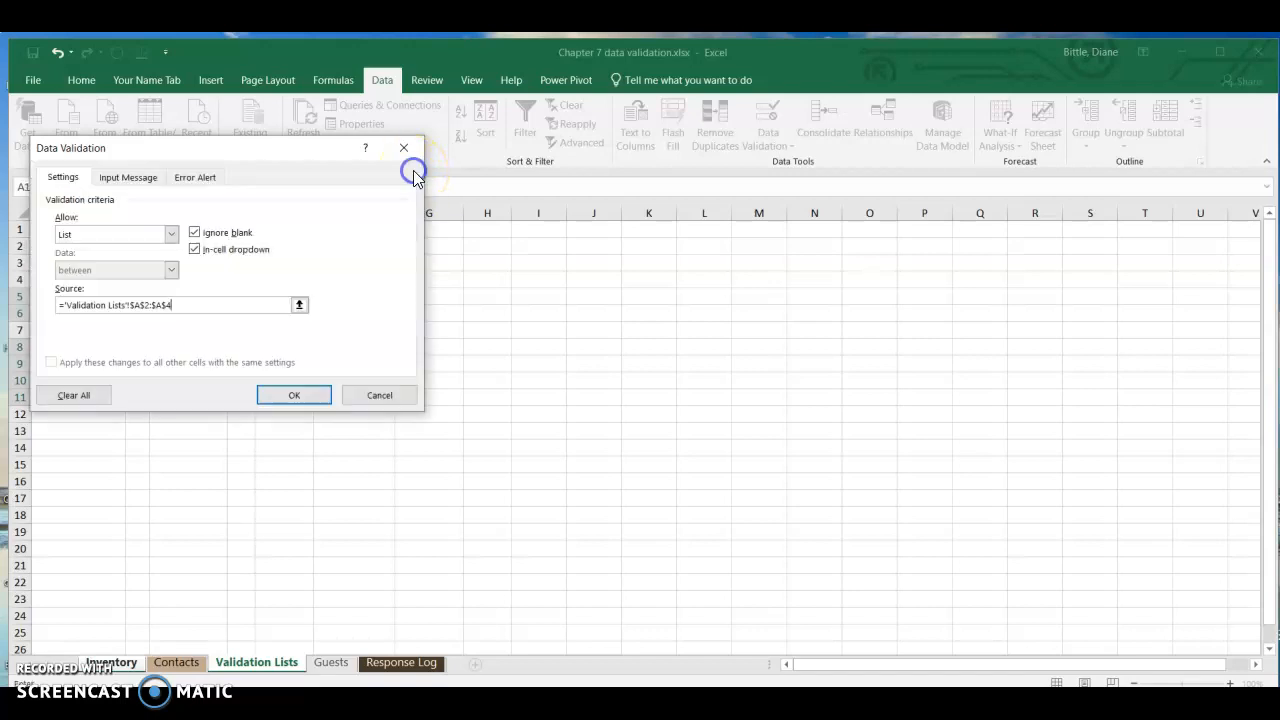
click(294, 398)
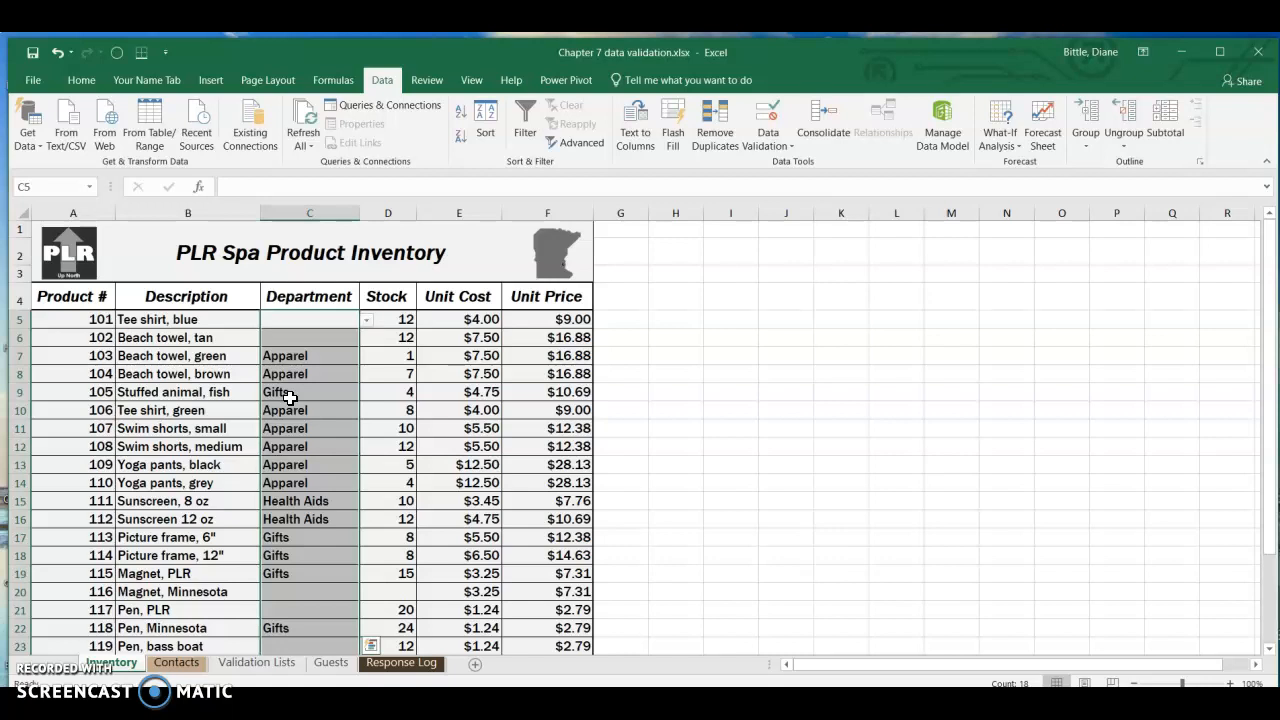
Choose Apparel as the department for Tee shirt, blue (C5) and Beach towel, tan (C6)
click(311, 319)
click(367, 320)
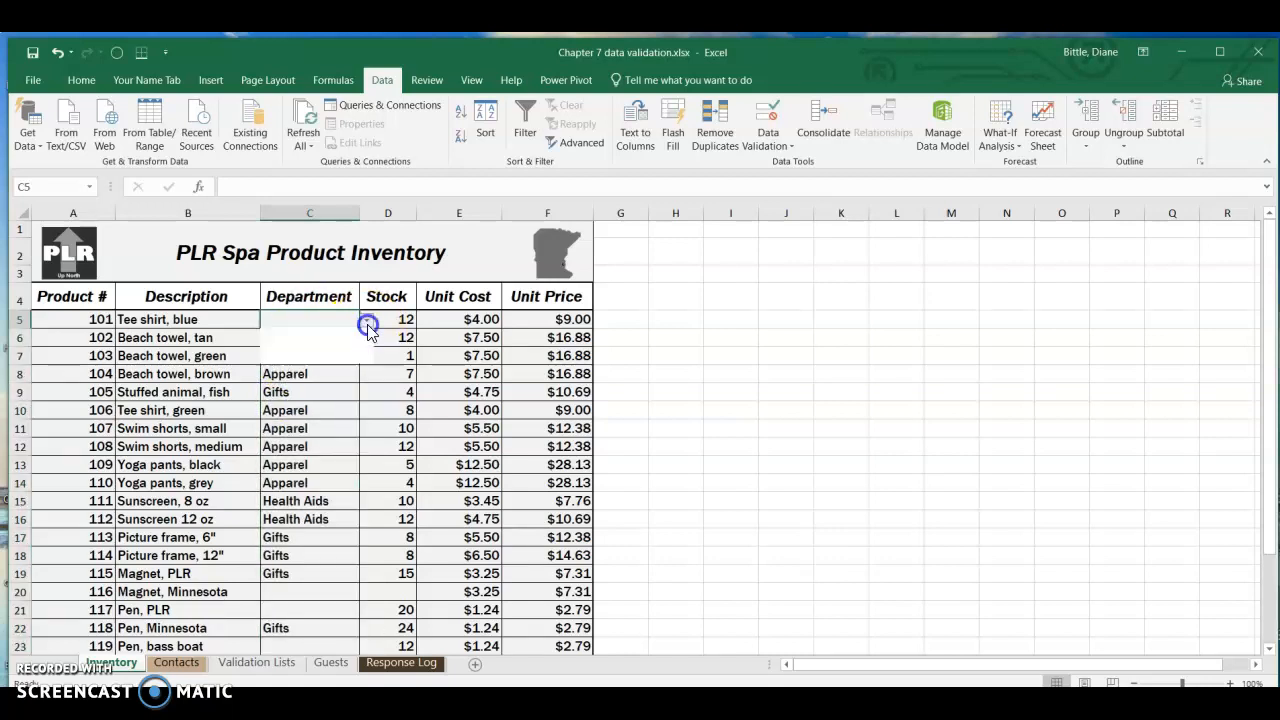
click(338, 335)
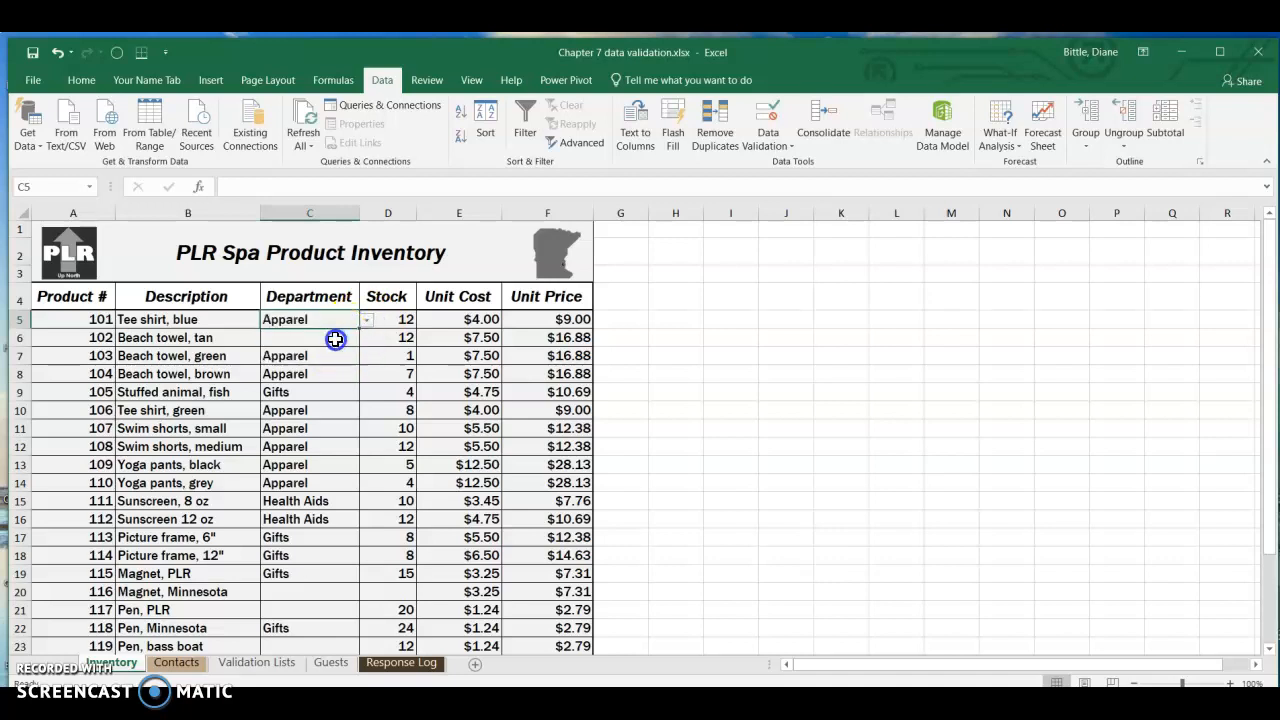
click(334, 339)
click(367, 338)
click(333, 353)
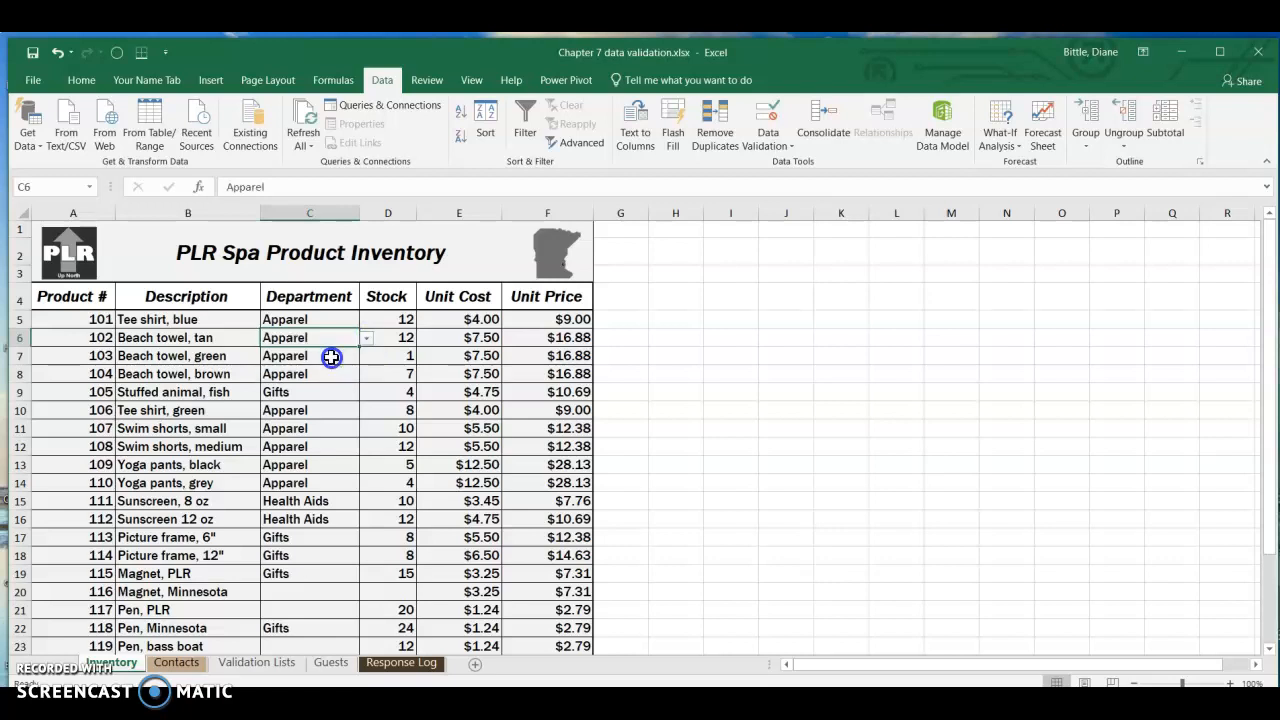
Choose Gifts as the department for Magnet, Minnesota (C20), Pen, PLR (C21) and Pen, bass boat (C23)
click(283, 592)
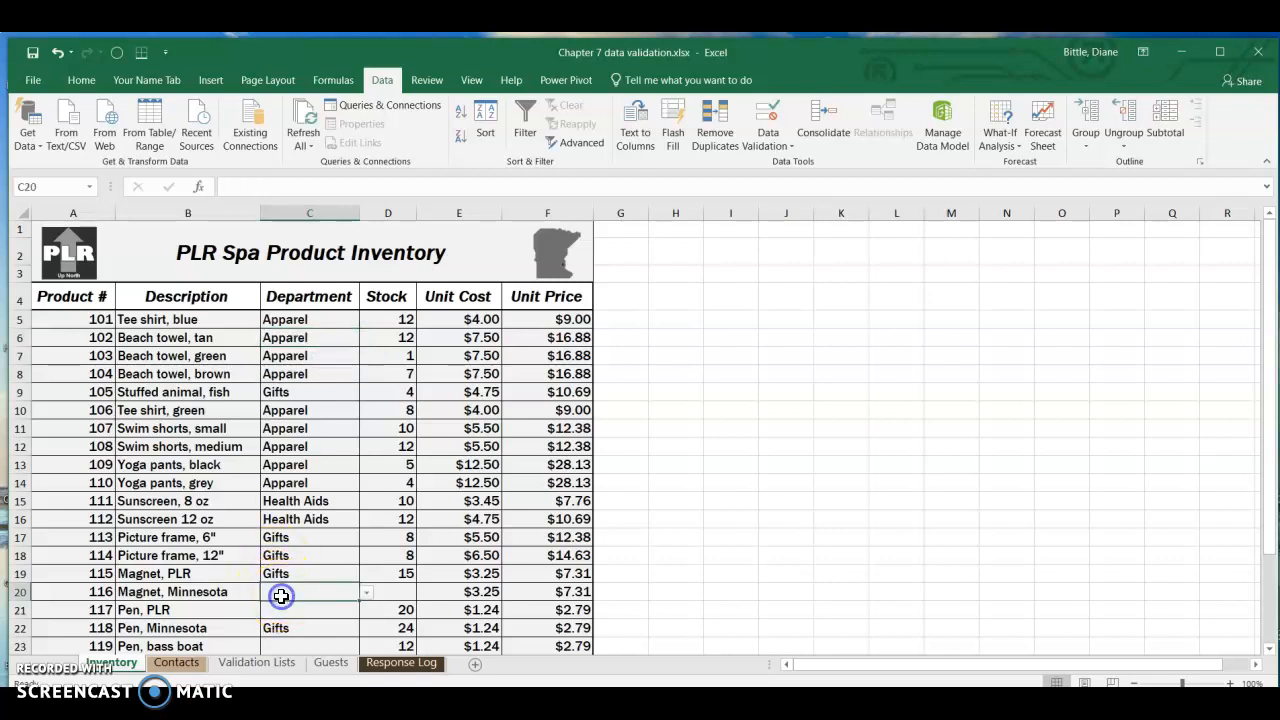
click(367, 592)
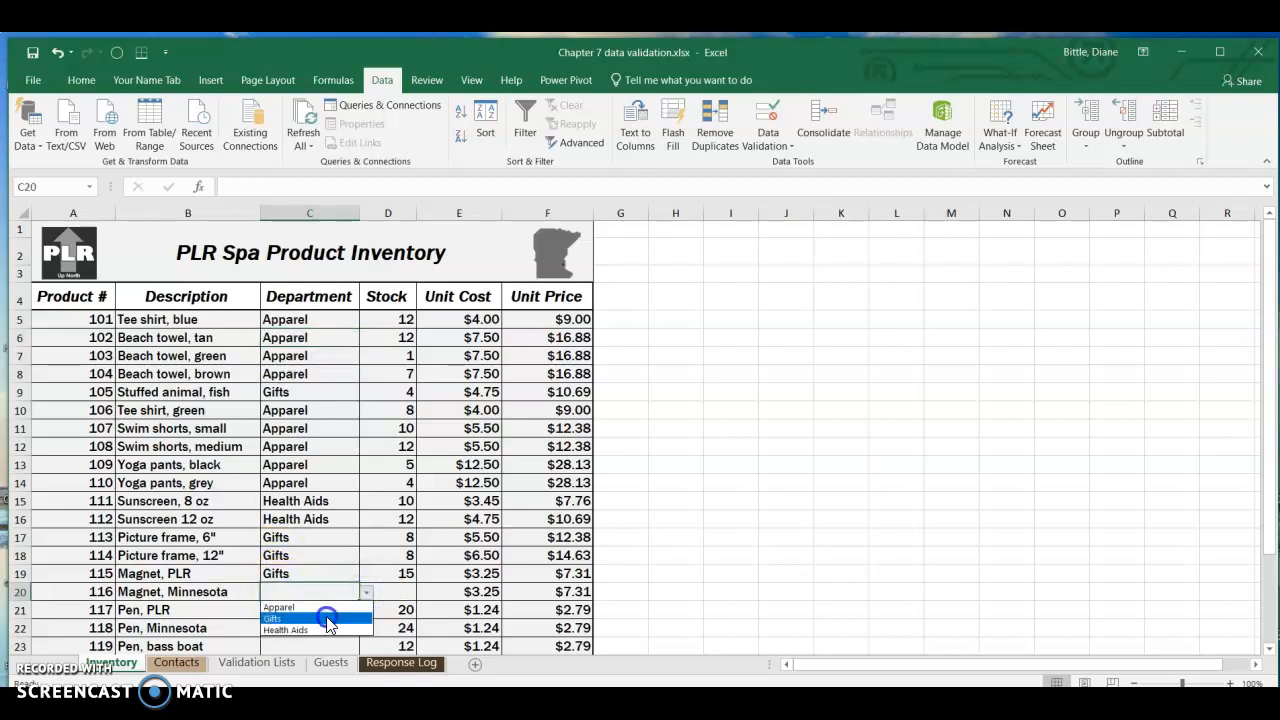
click(326, 617)
click(321, 613)
click(367, 610)
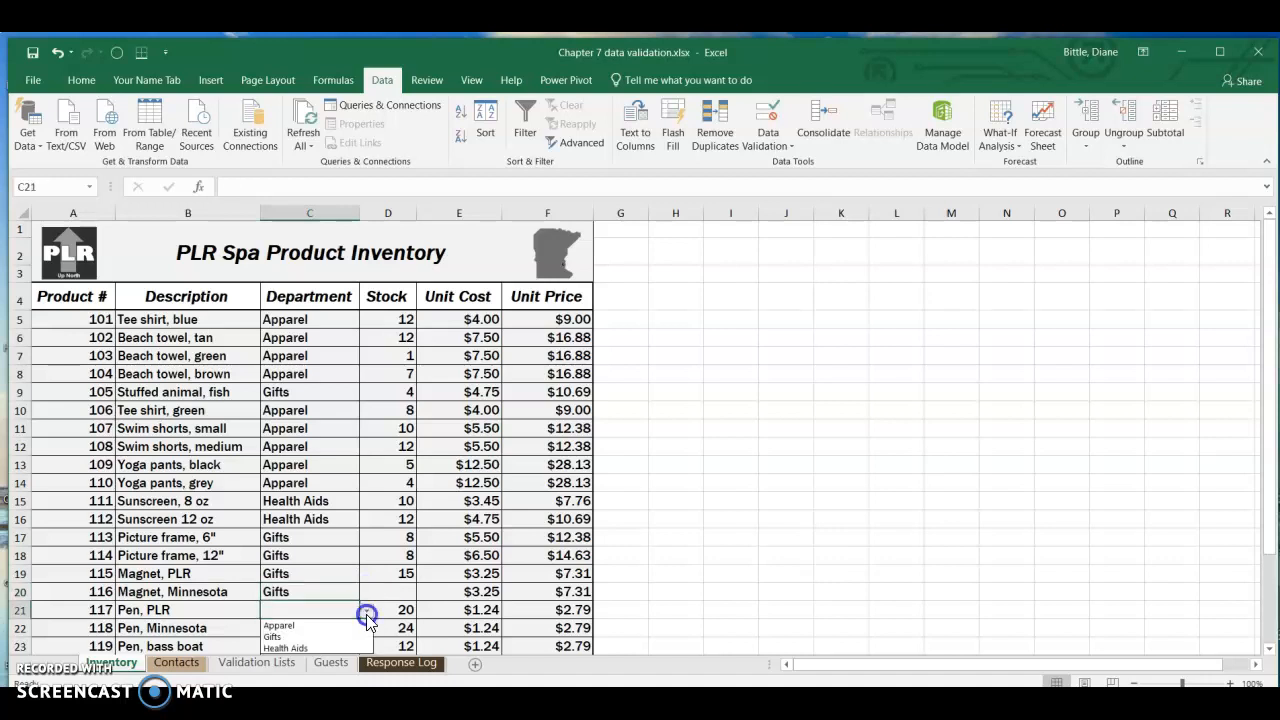
click(341, 637)
click(345, 647)
click(368, 647)
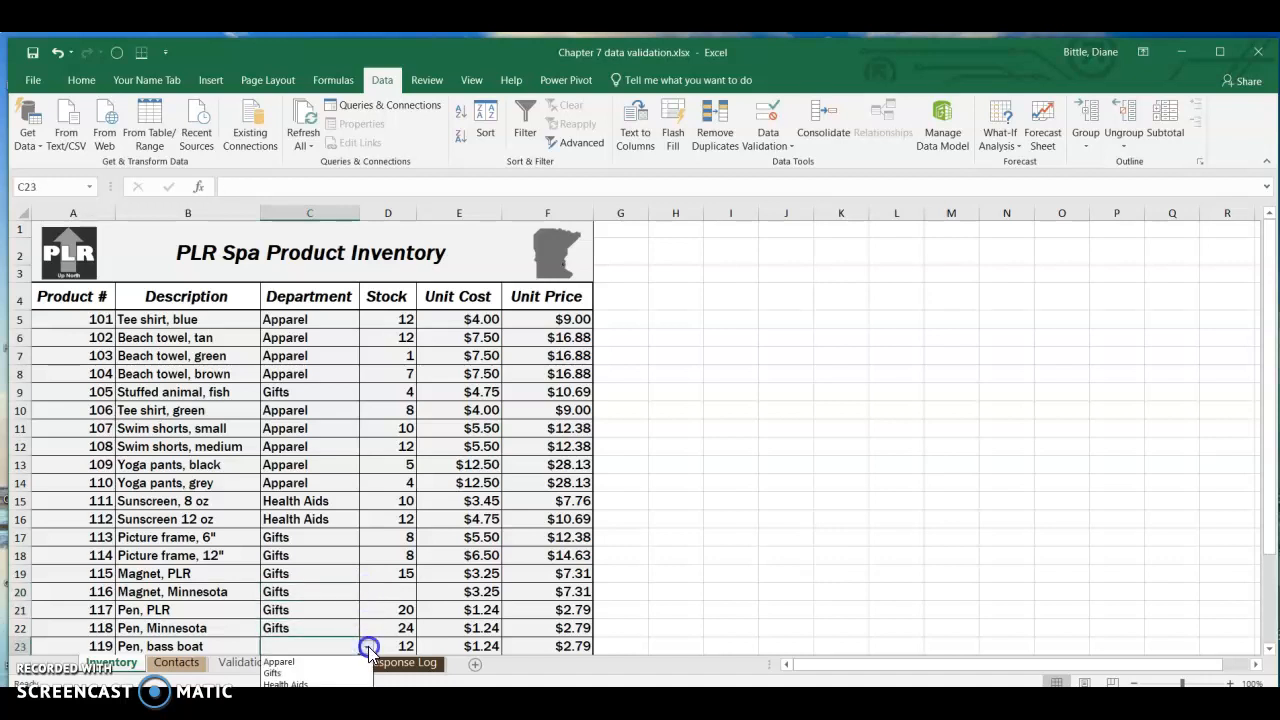
click(313, 665)
Choose Health Aids as the department for Insect repellent, 8 oz (C28) and Cough syrup, 8 oz (C29)
drag(1274, 331, 1272, 430)
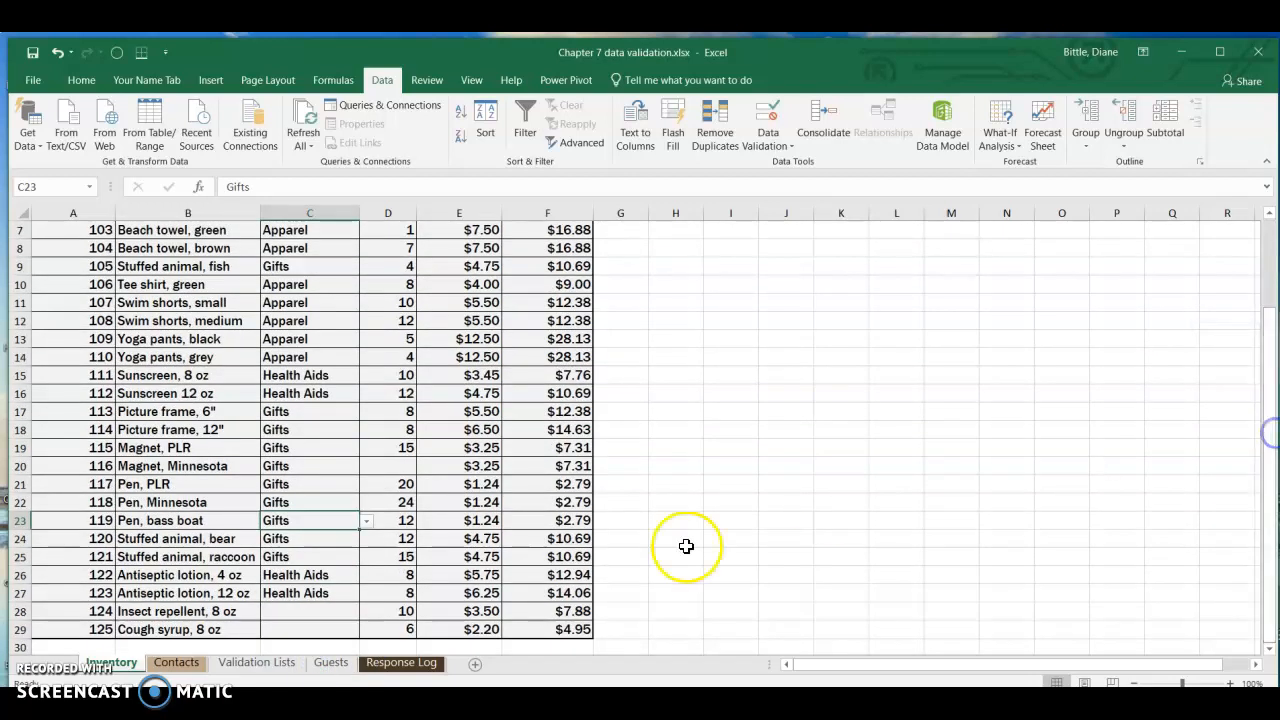
click(354, 612)
click(367, 612)
click(327, 651)
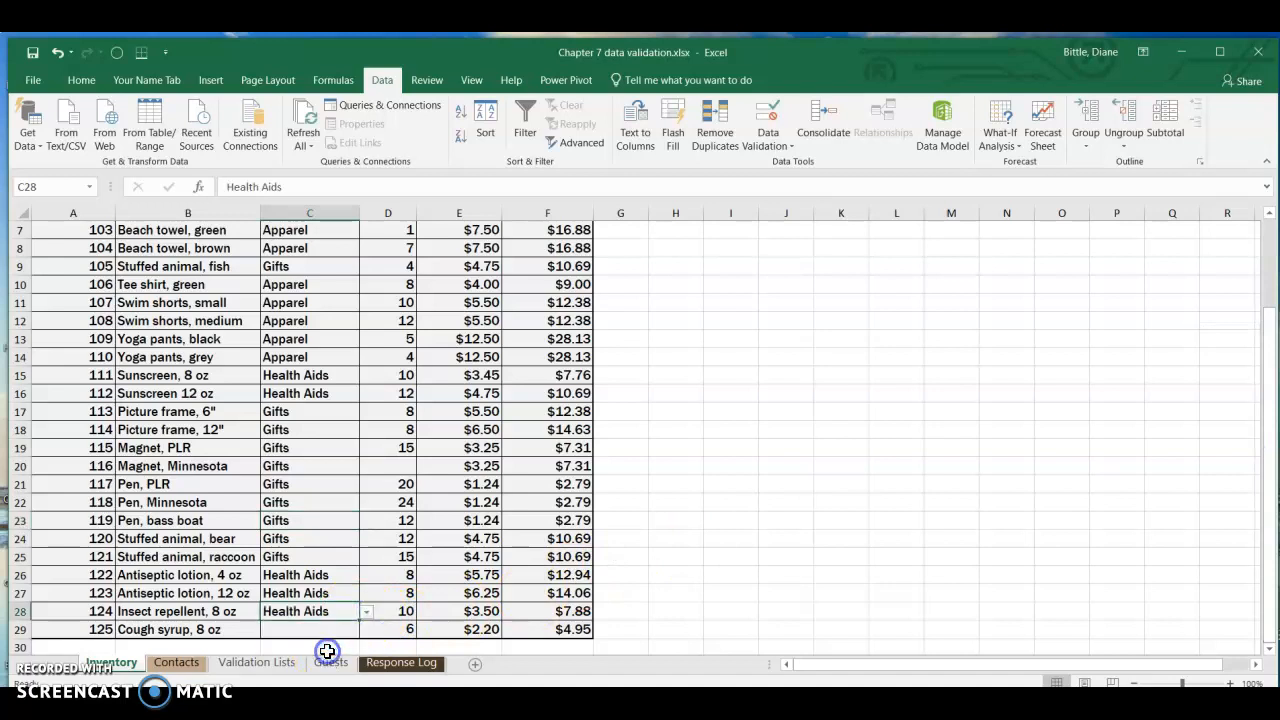
click(325, 630)
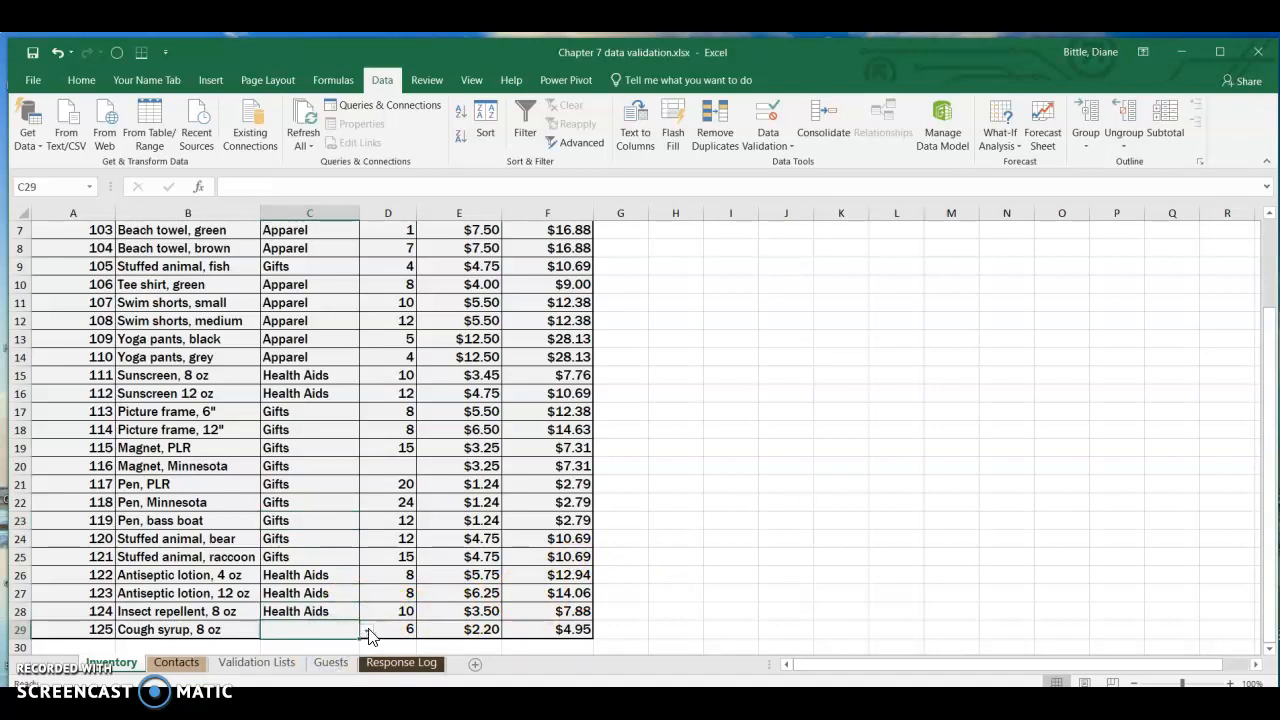
click(367, 631)
click(320, 668)
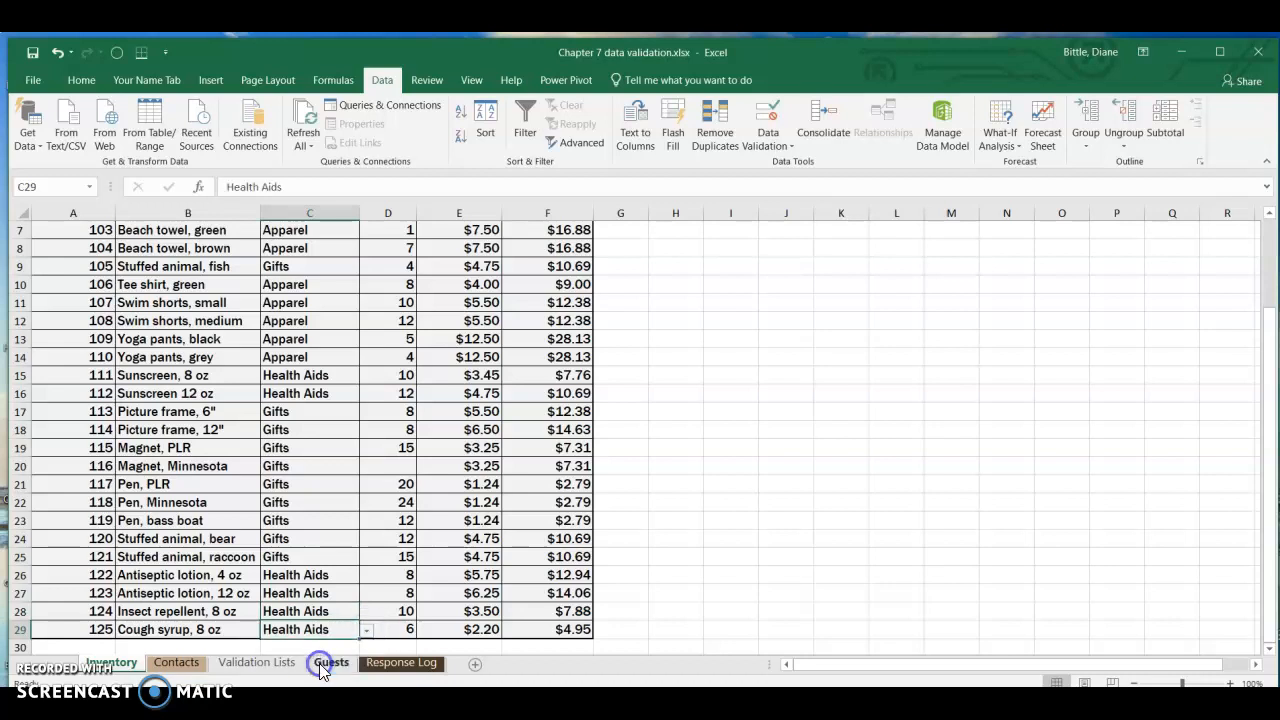
click(318, 610)
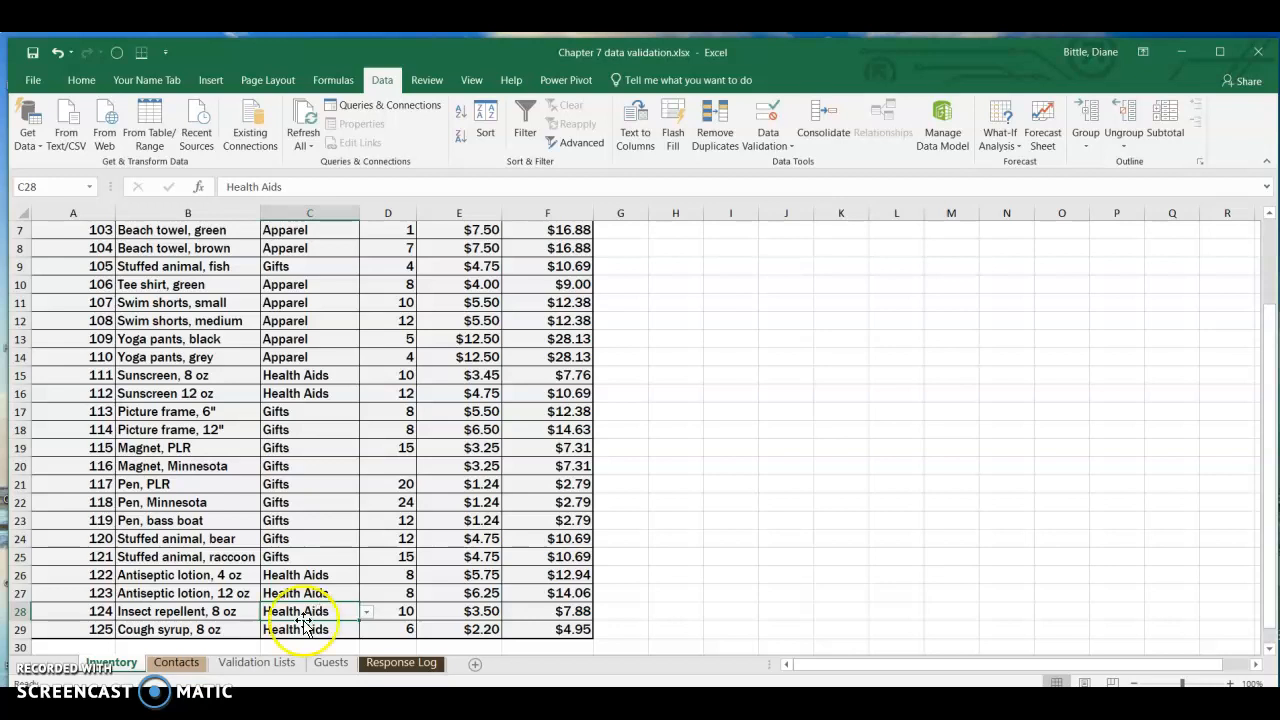
Restrict the titles in B3:B21 on the Contacts sheet to a validation list with the source Intern,Manager,Representative
click(177, 664)
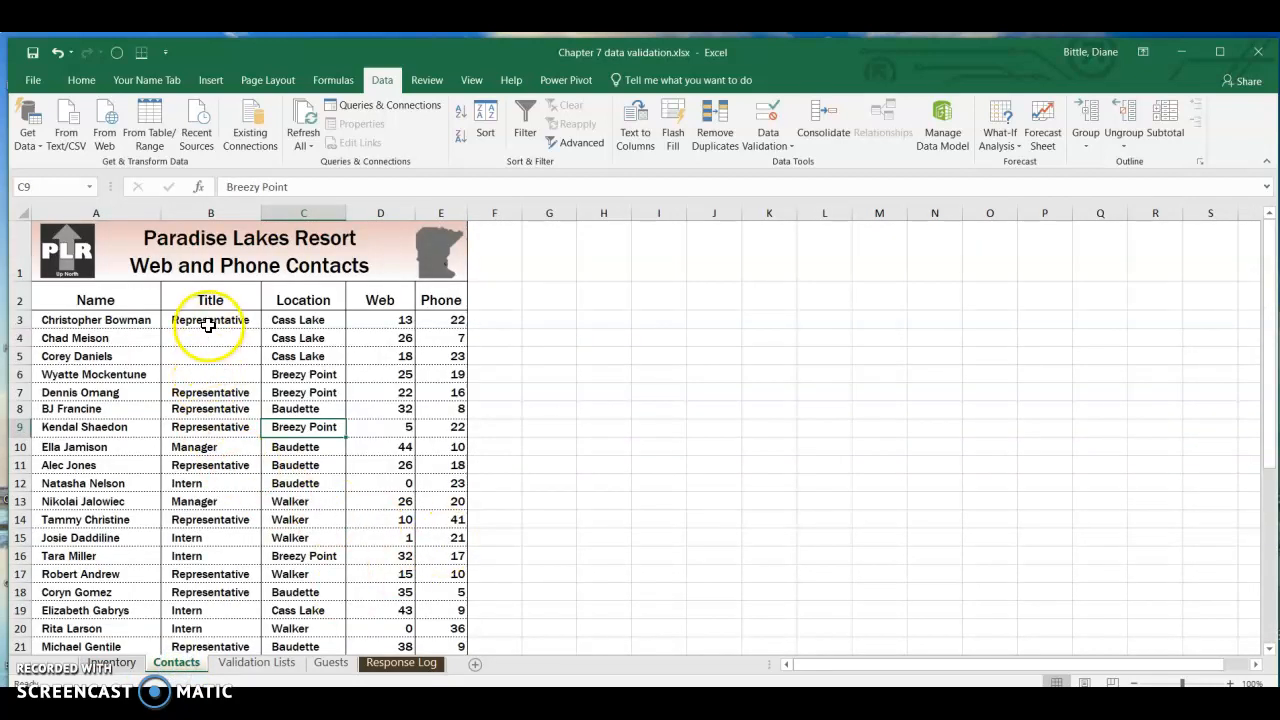
drag(206, 320, 209, 543)
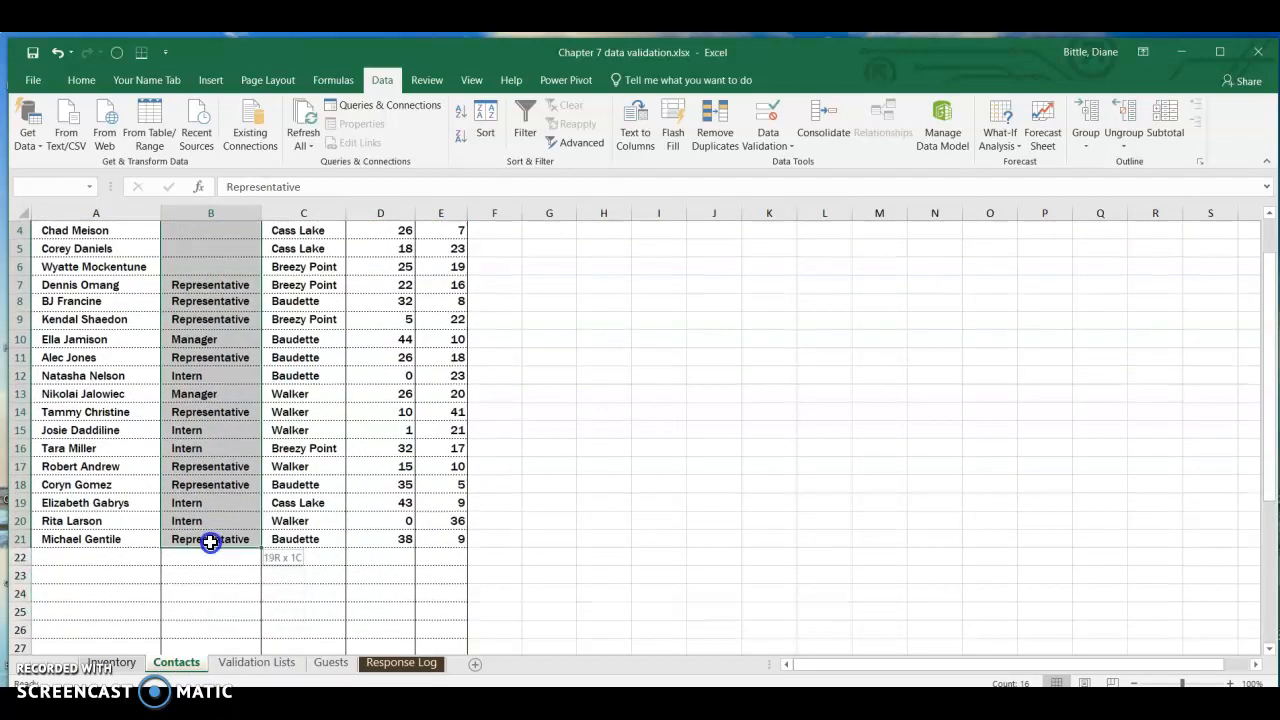
drag(1272, 491, 1260, 421)
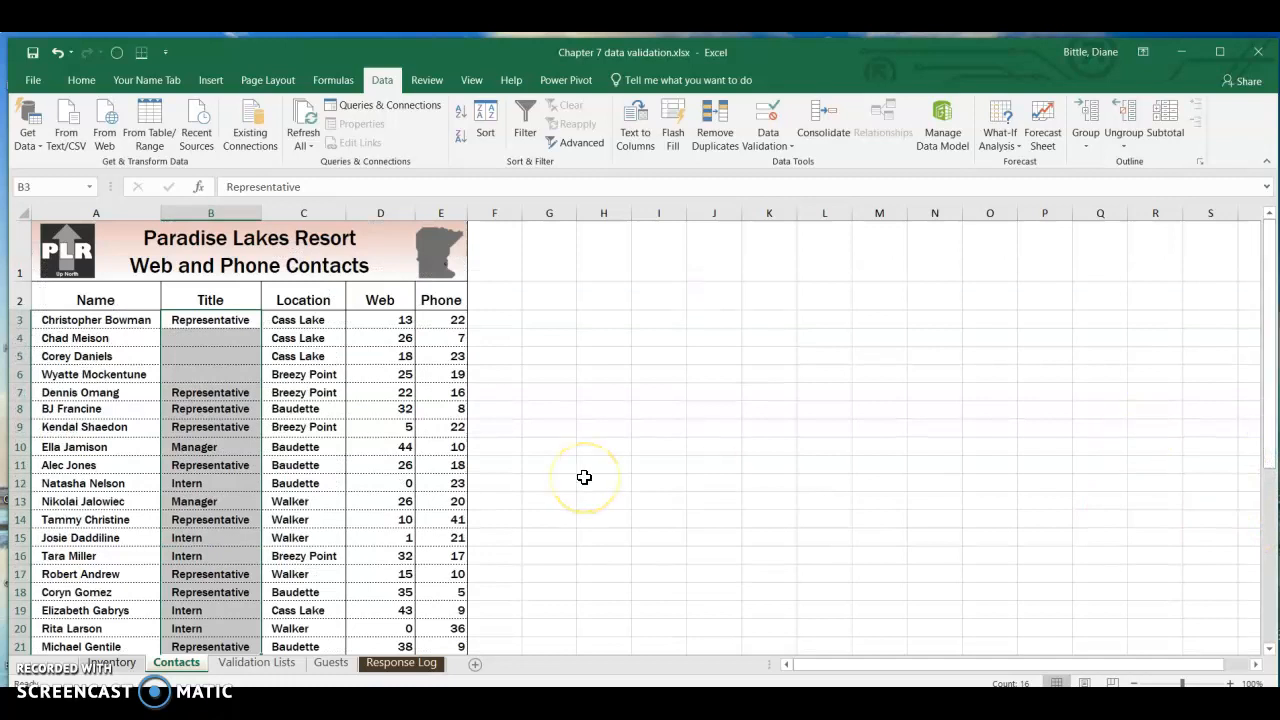
click(772, 145)
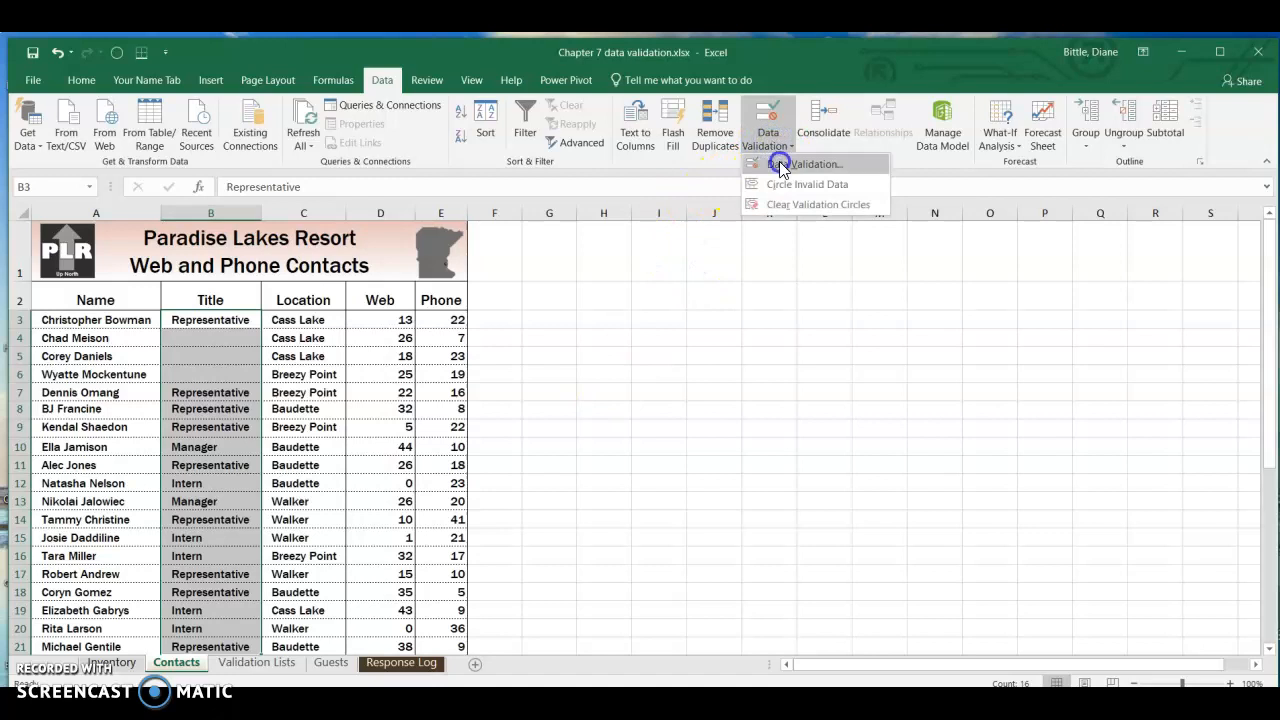
click(778, 164)
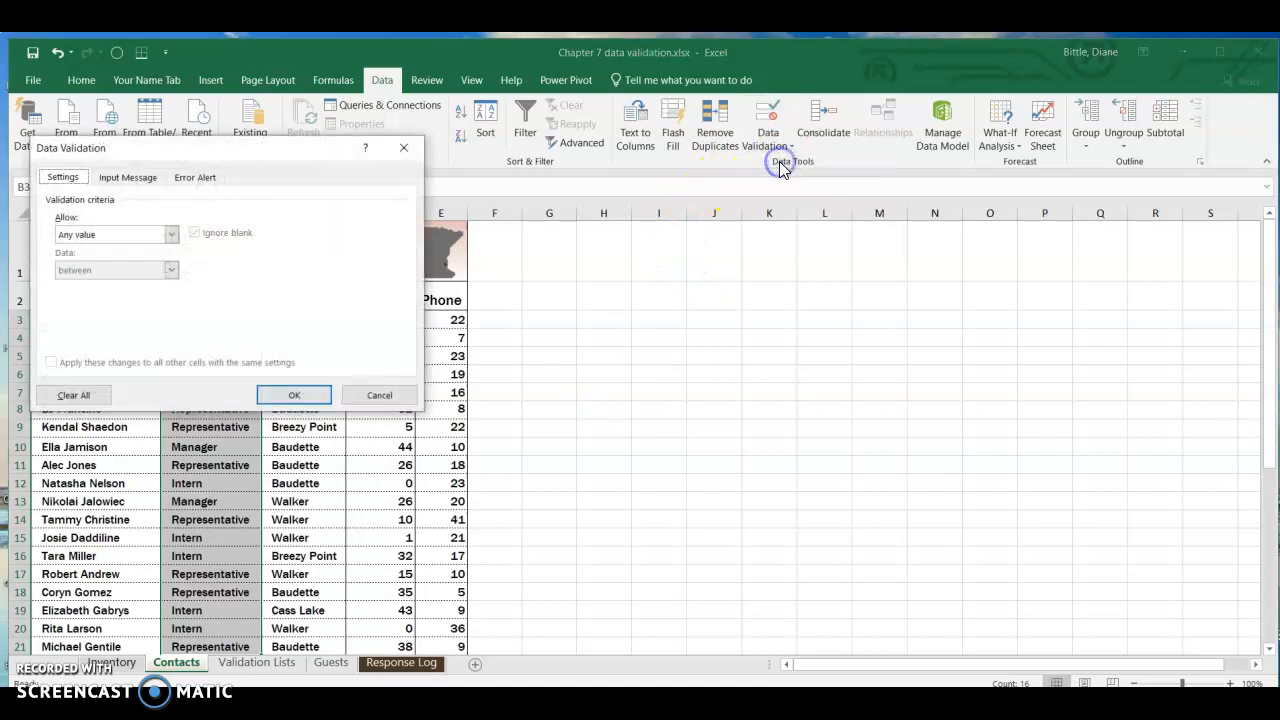
click(173, 234)
click(142, 284)
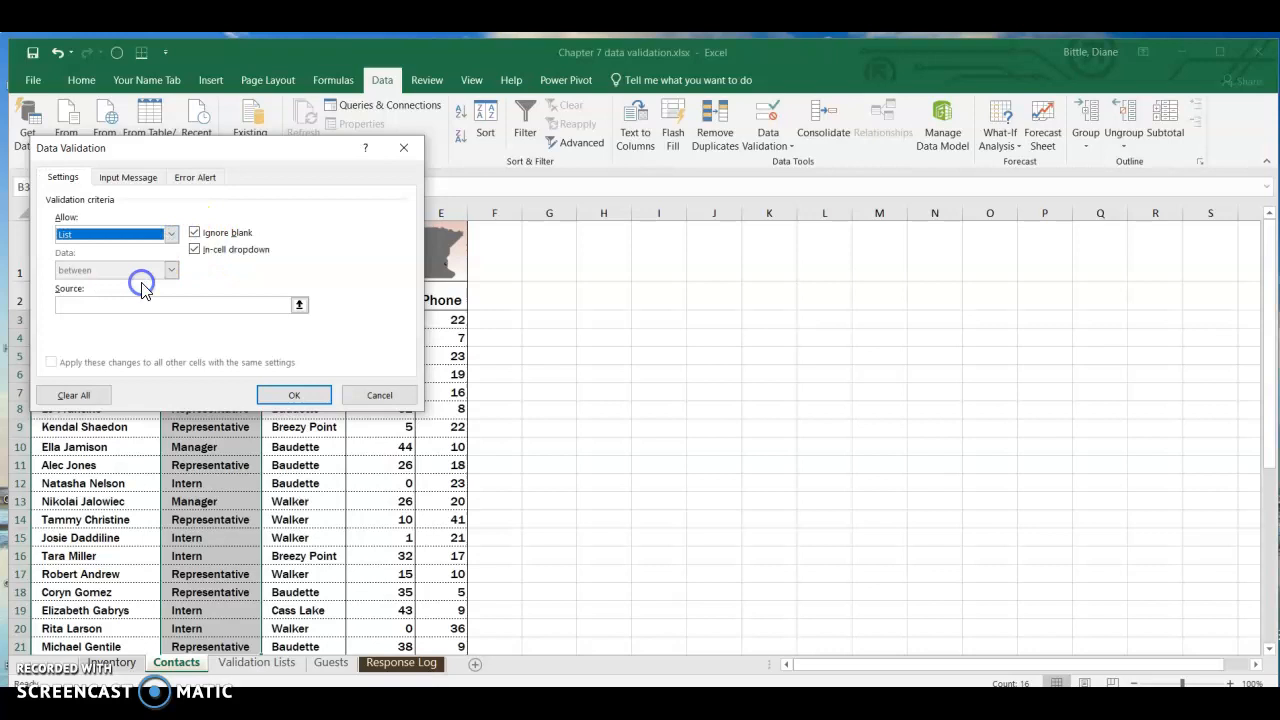
click(131, 306)
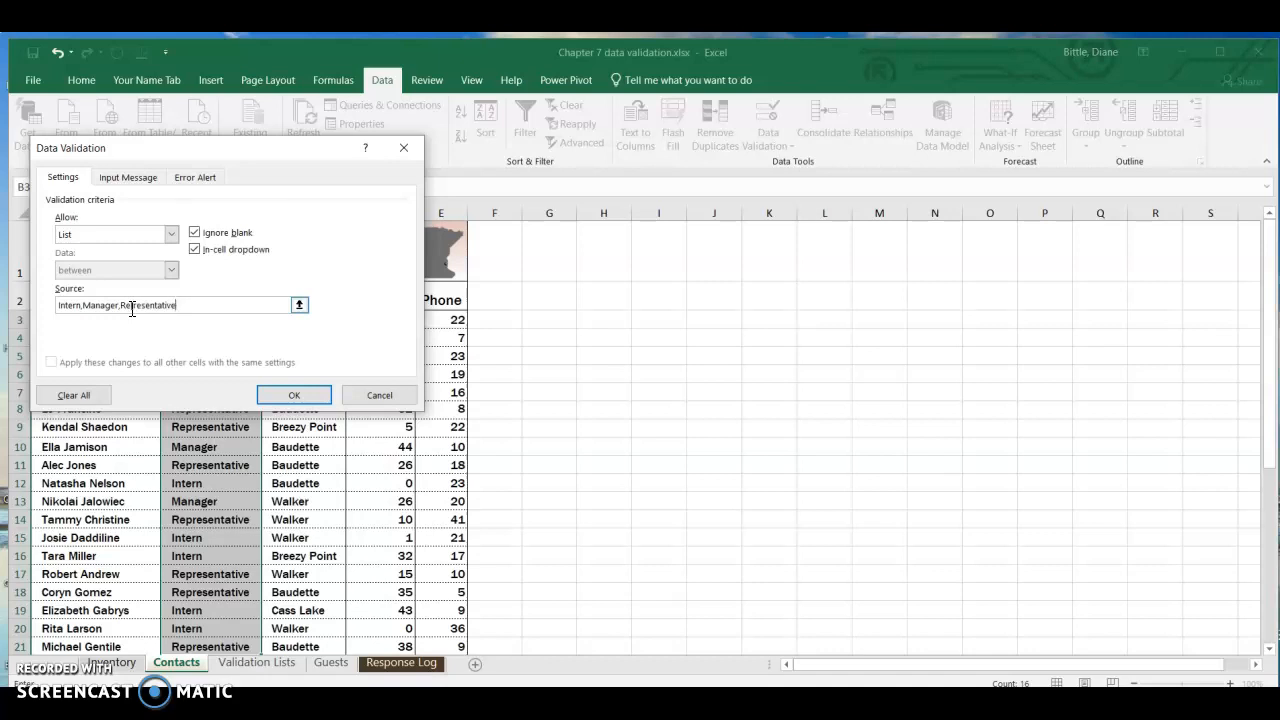
Add a Warning-style error alert titled "Wait!" with the message "Please select from the list." and apply the validation
click(192, 180)
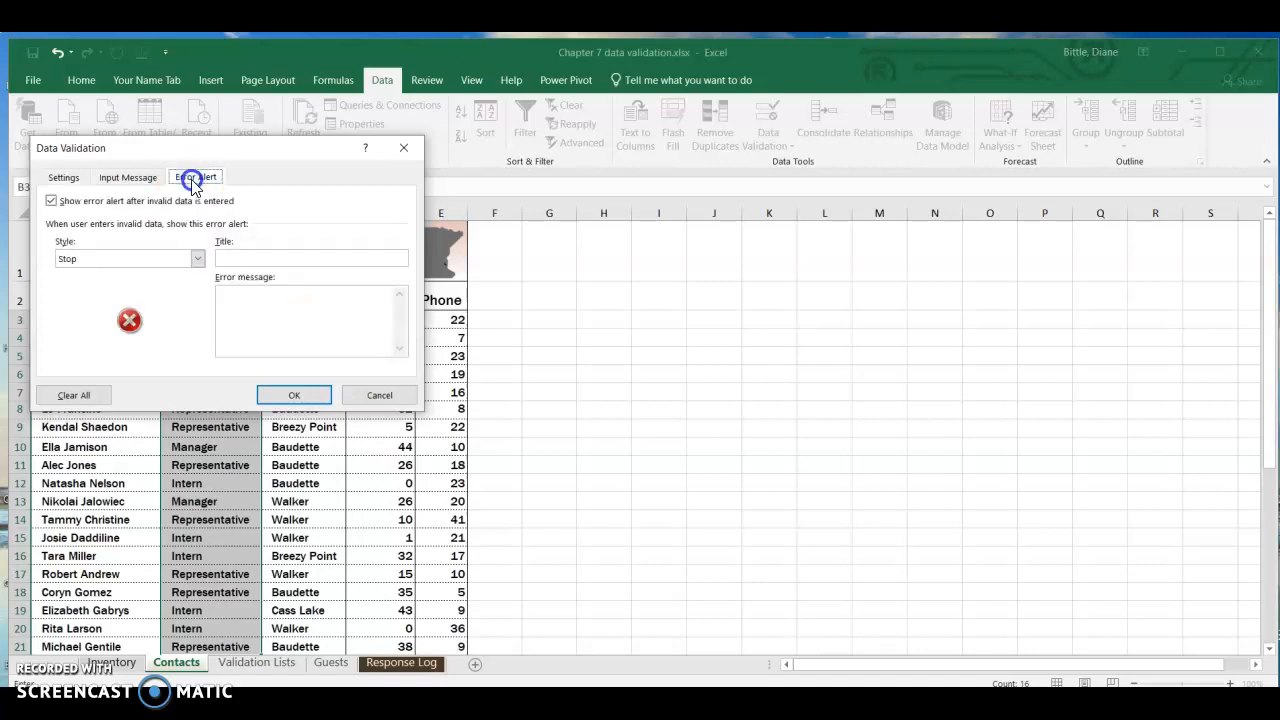
click(199, 258)
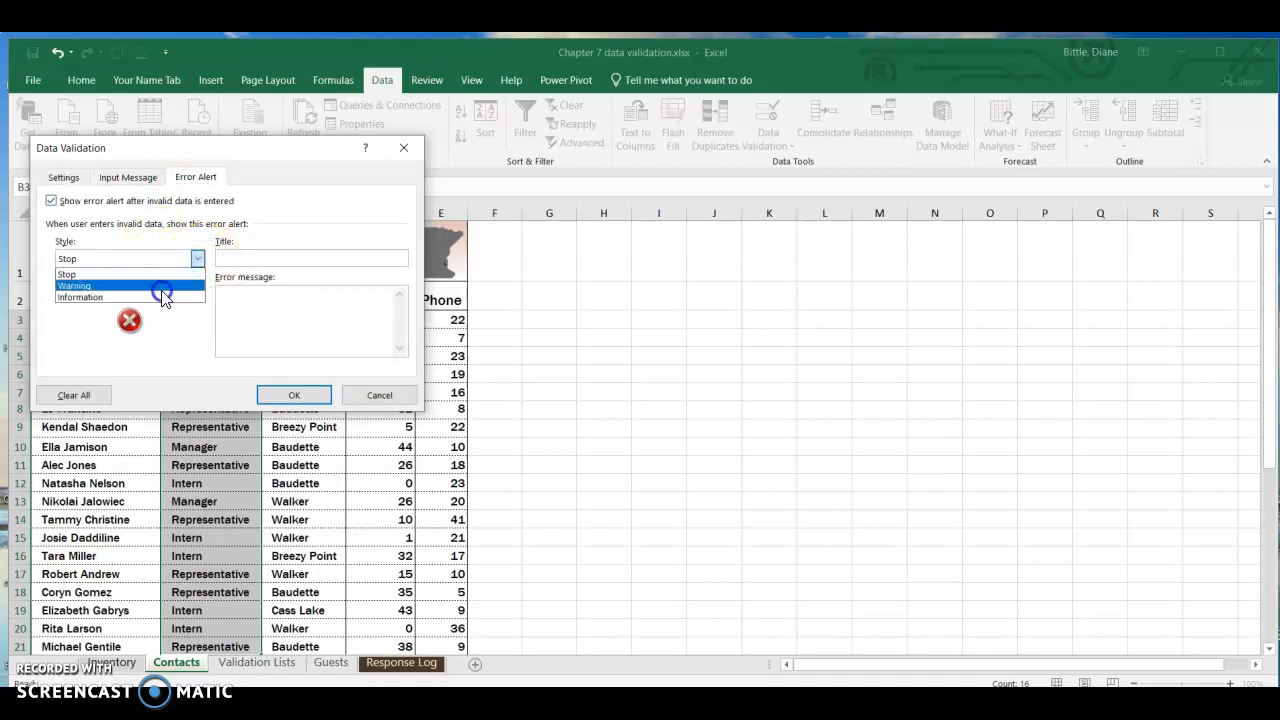
click(161, 287)
click(241, 258)
text(W)
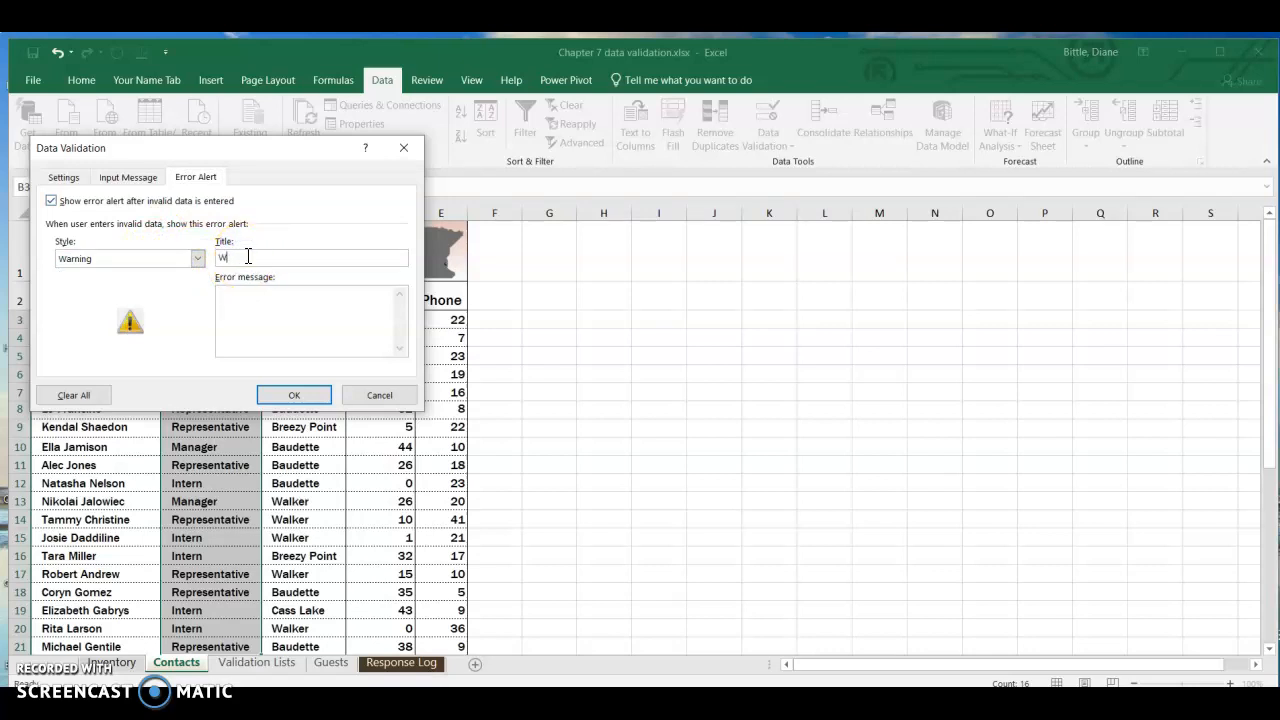
text(ait!)
click(250, 294)
text(Please select from the list.)
click(290, 396)
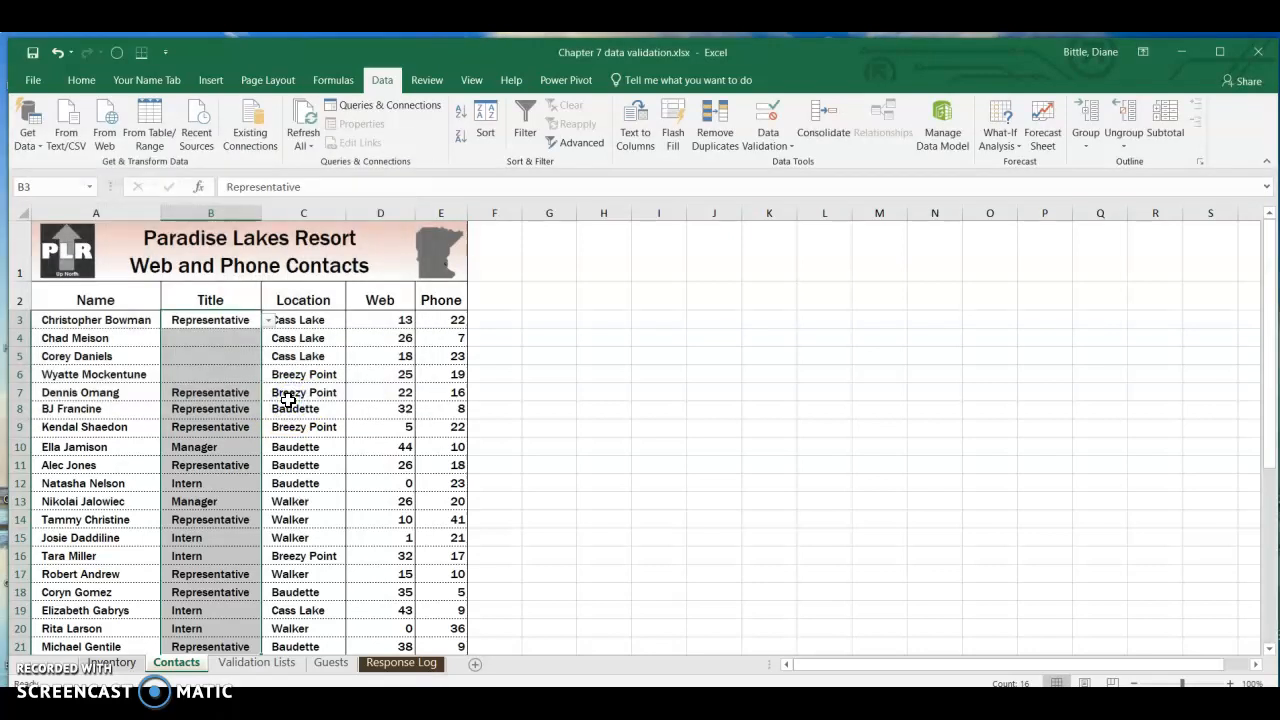
Choose Intern from the validation list as the title in cell B4
click(229, 338)
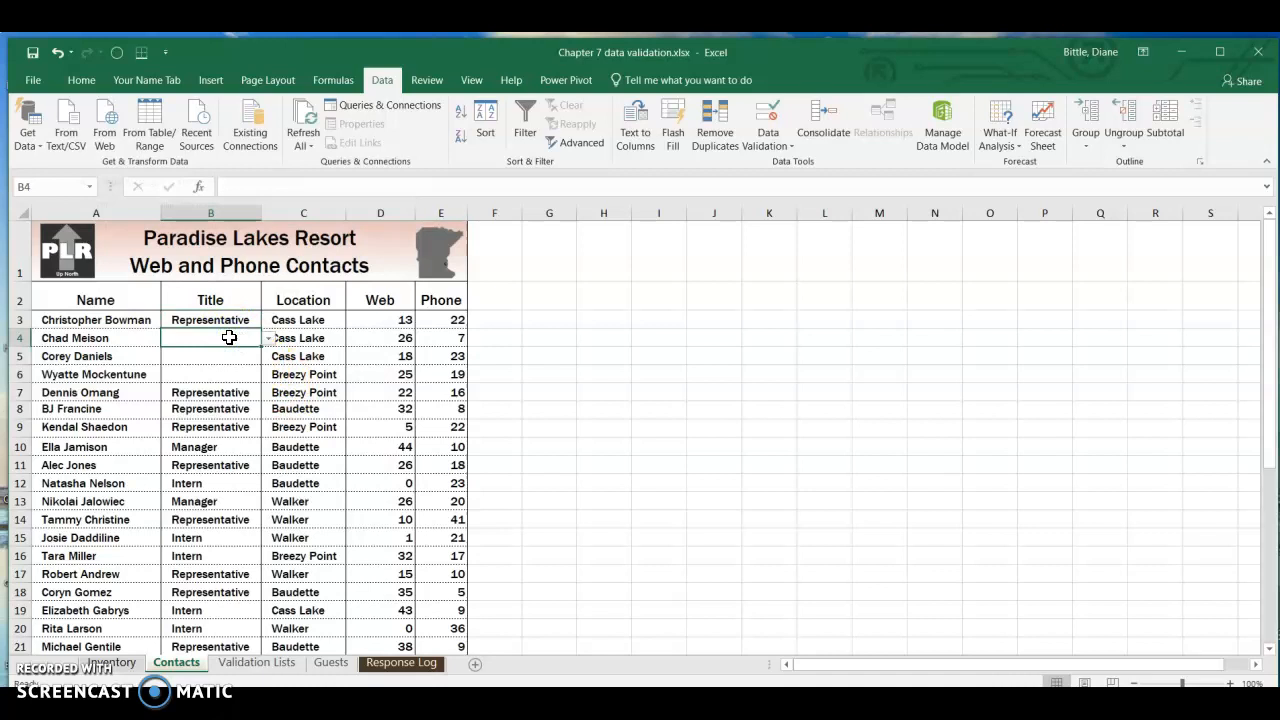
click(268, 338)
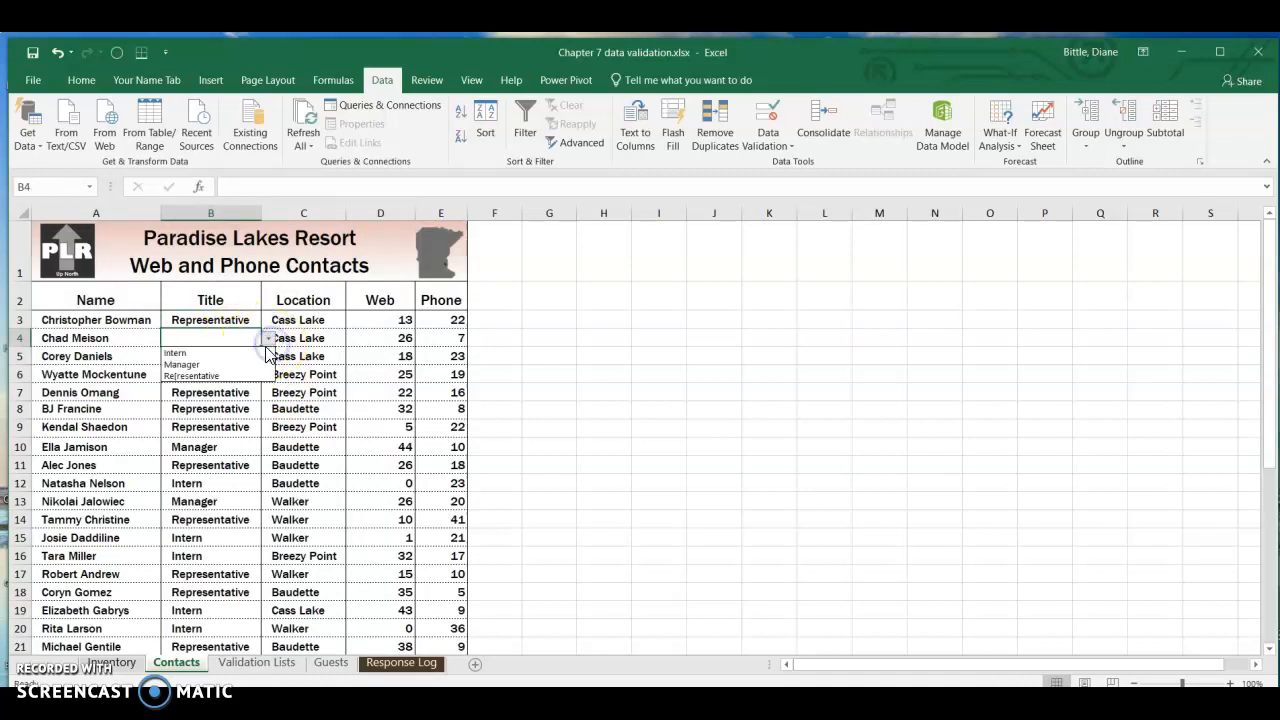
click(243, 352)
Enter the unlisted title Staff in cell B5, testing the warning's No option before accepting the entry with Yes
click(246, 354)
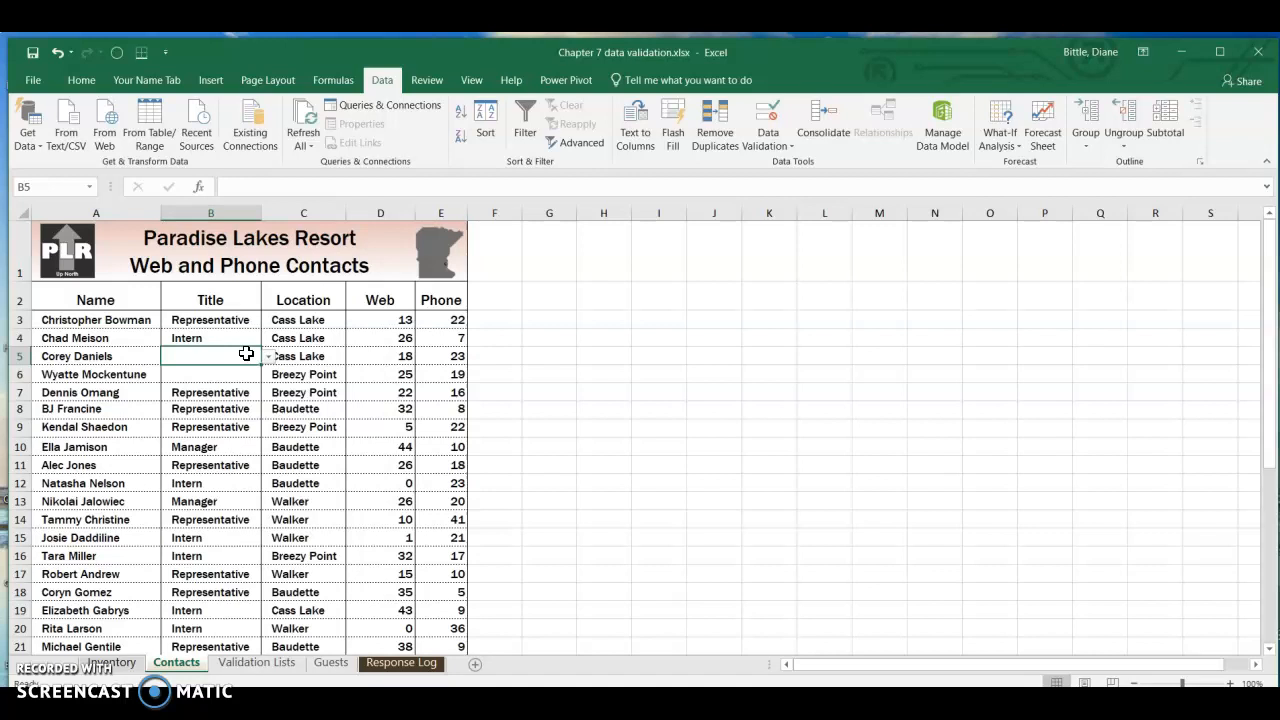
text(Sta)
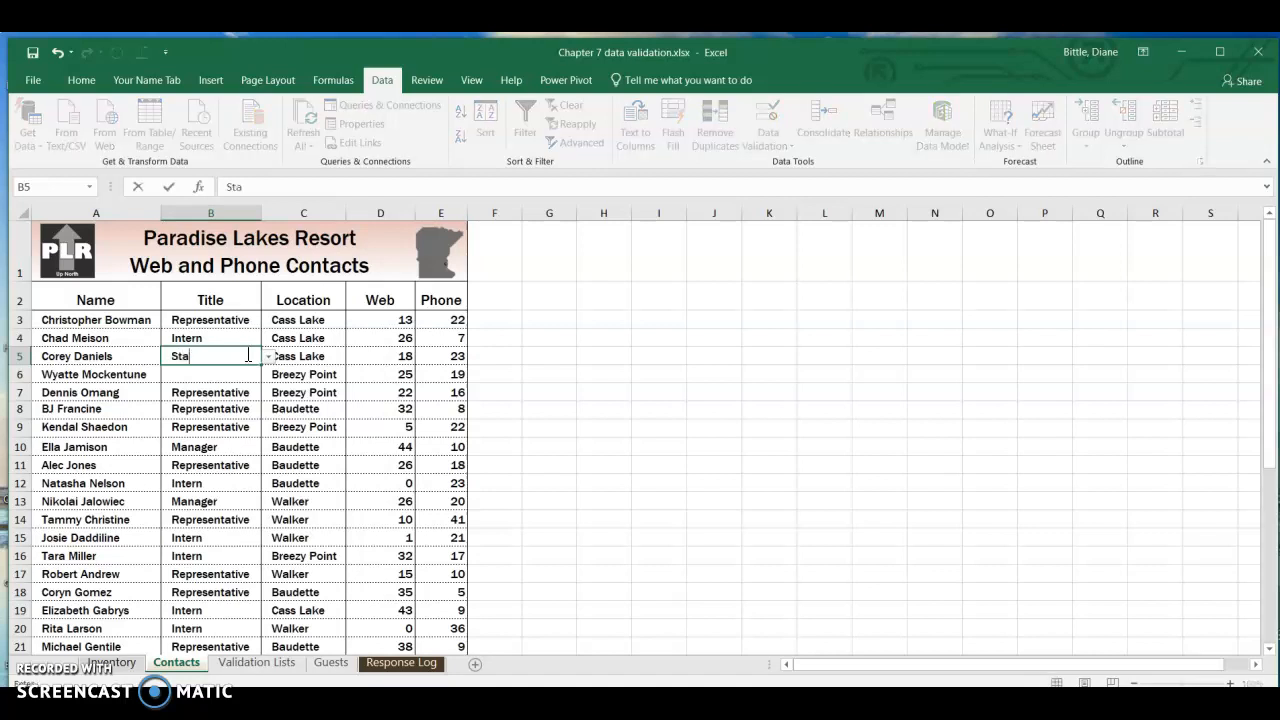
text(ff)
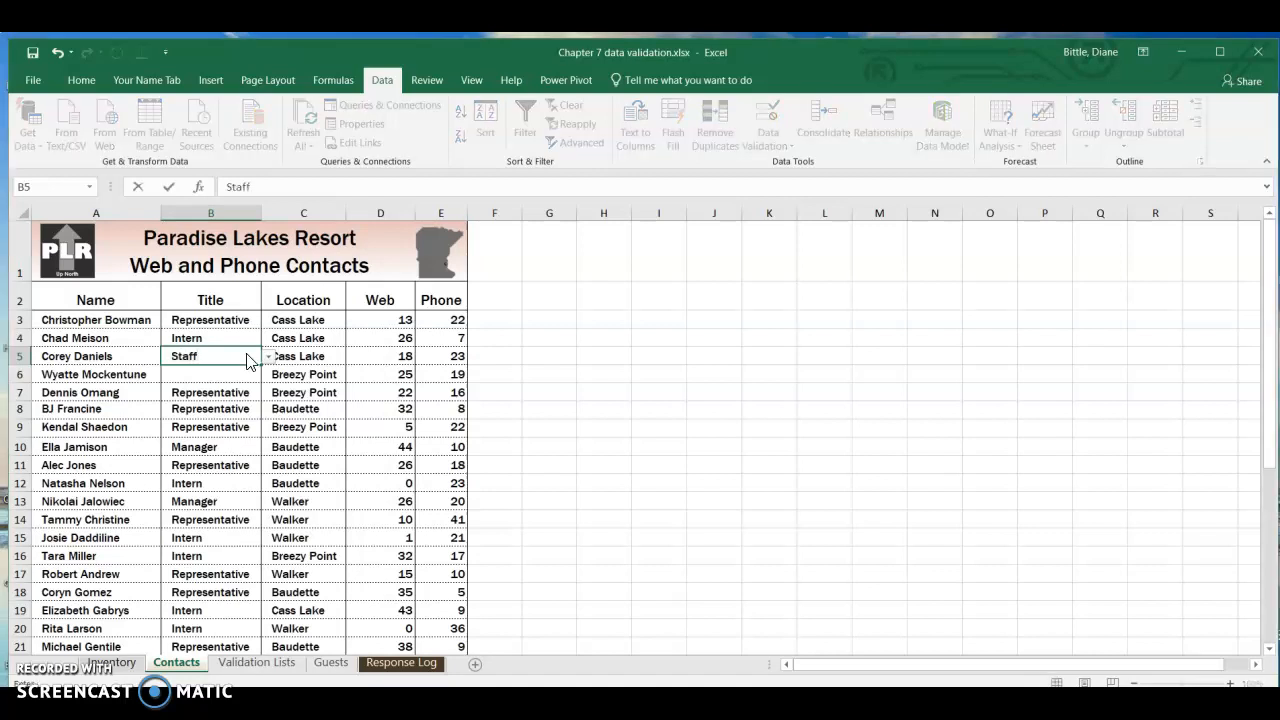
key(Return)
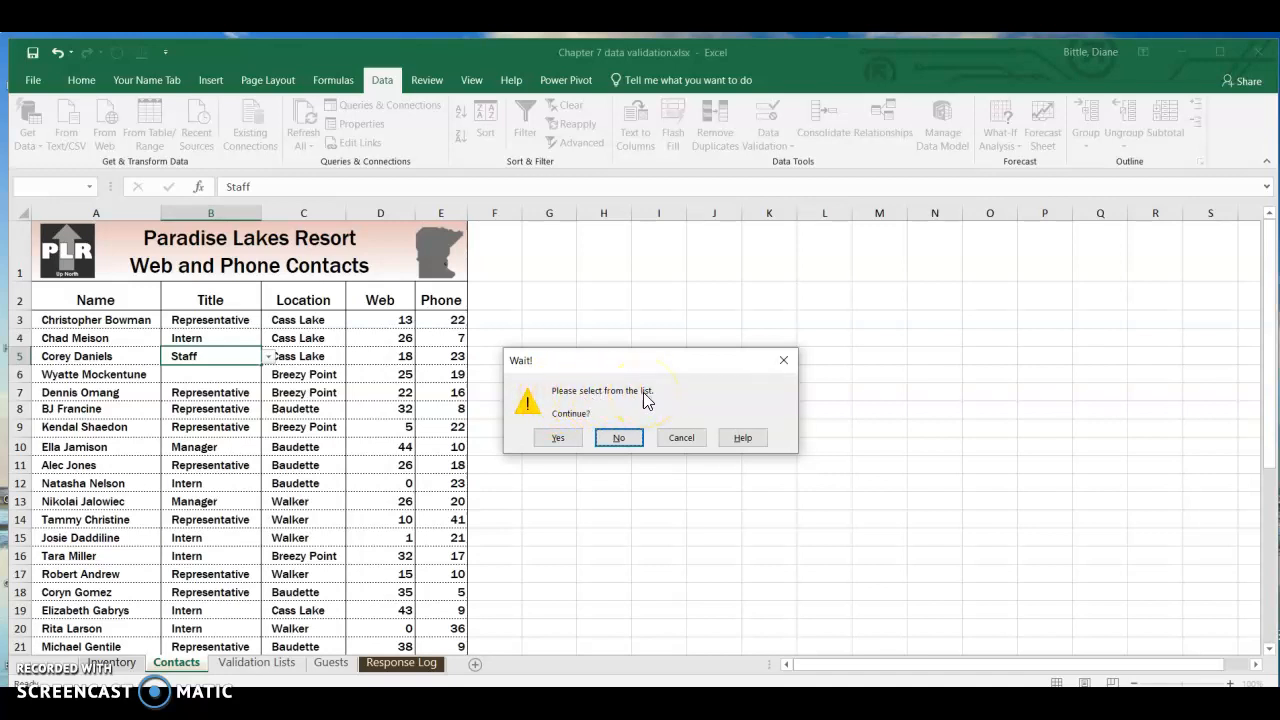
click(612, 440)
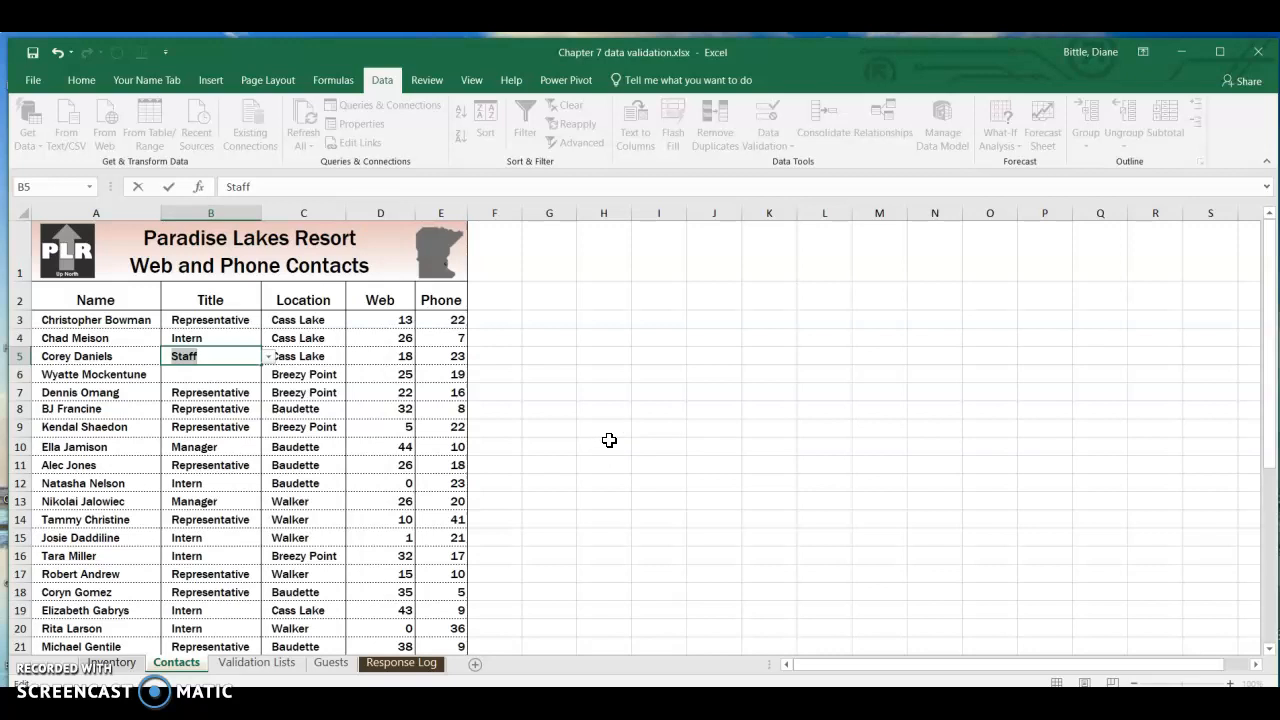
key(Return)
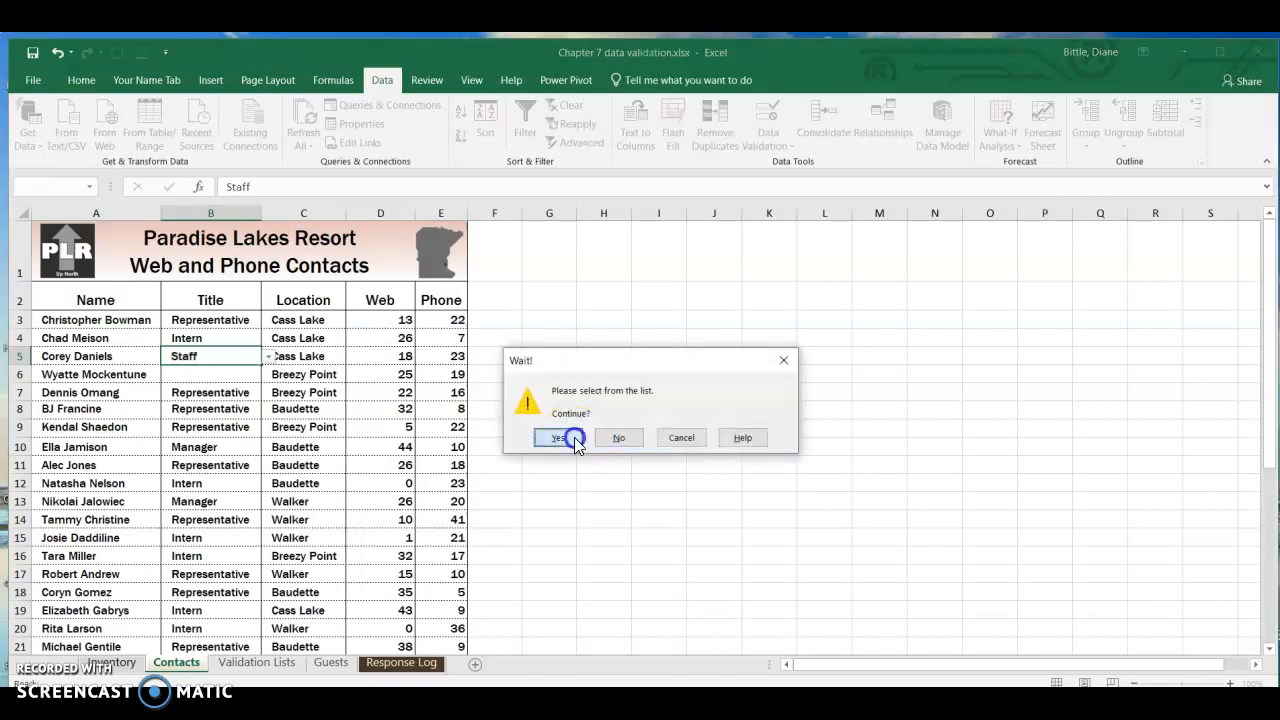
click(574, 437)
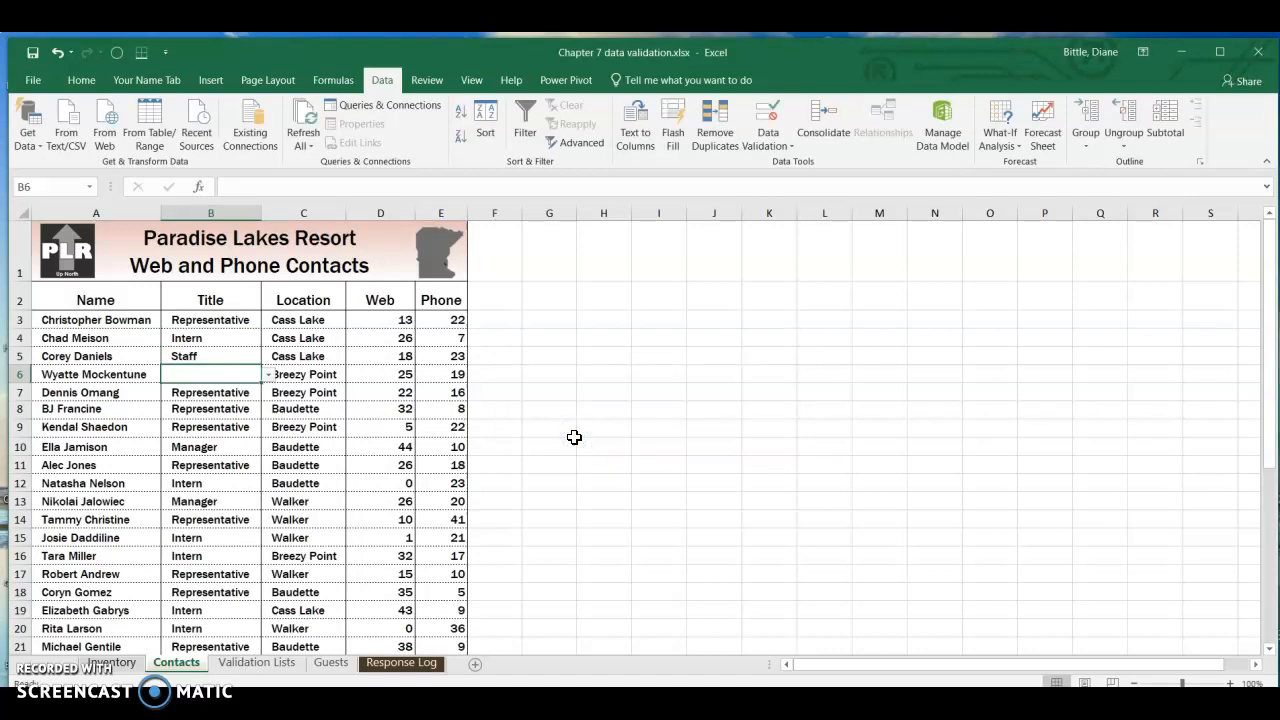
Choose Manager from the validation list as the title in cell B6
click(270, 374)
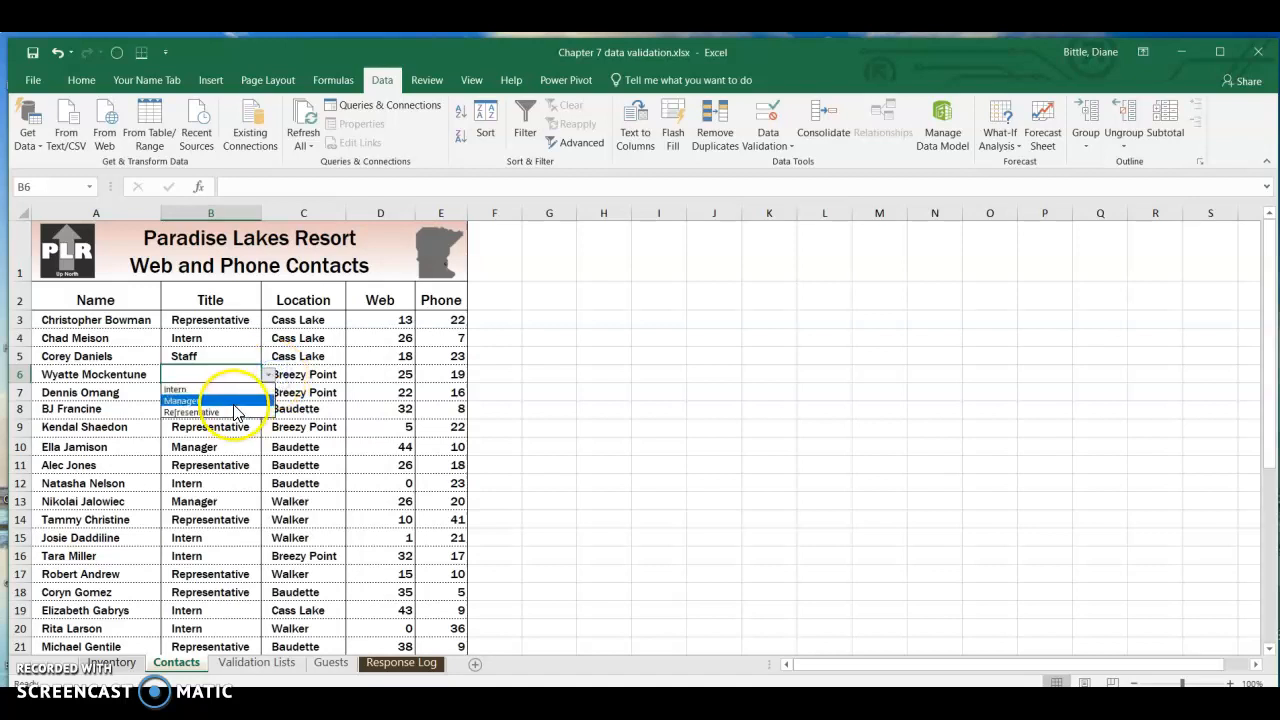
click(238, 401)
click(233, 406)
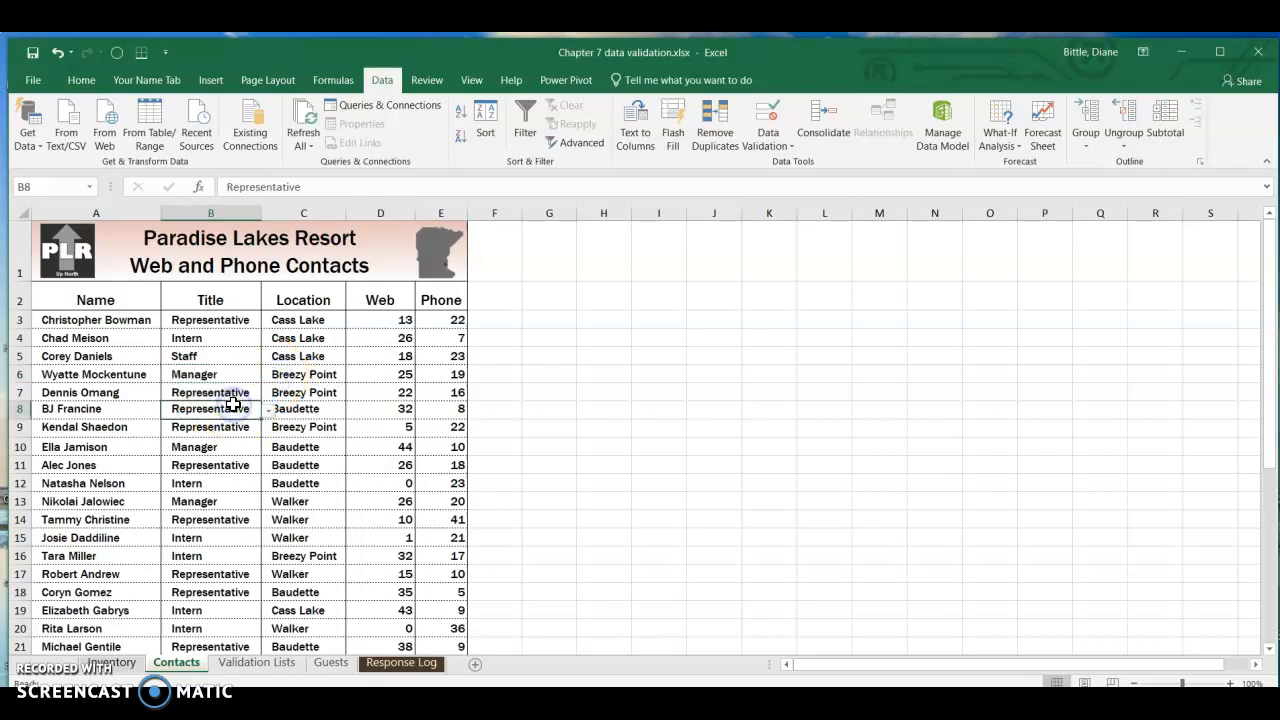